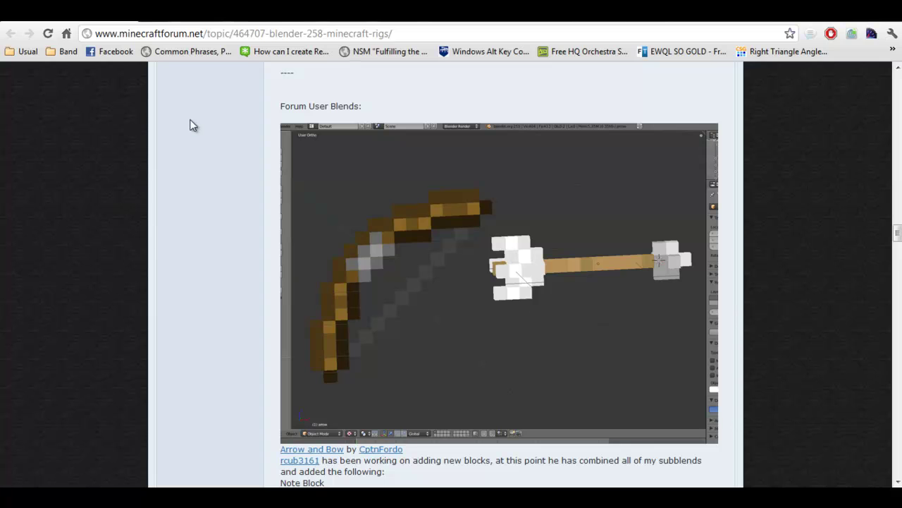
Step: Scroll the forum thread to the Arrow and Bow post and download its .blend file
scroll(225, 147, "down", 1)
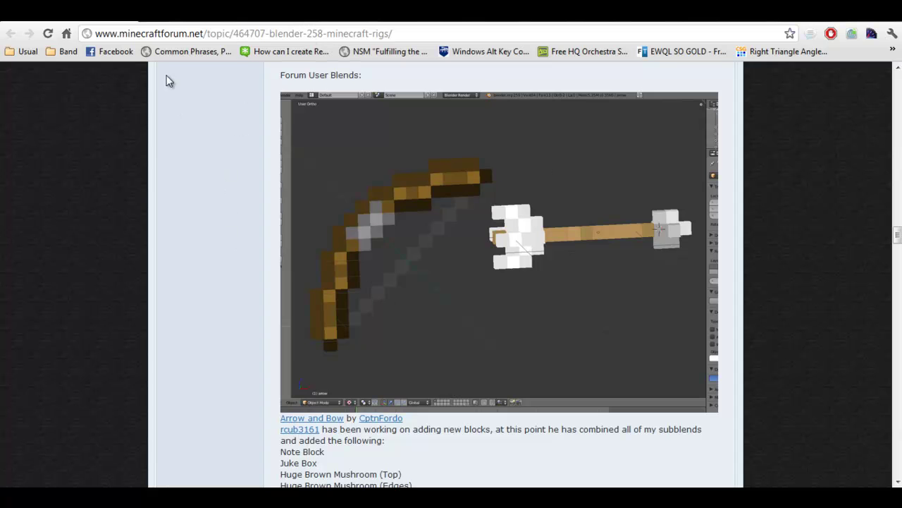
scroll(224, 164, "up", 20)
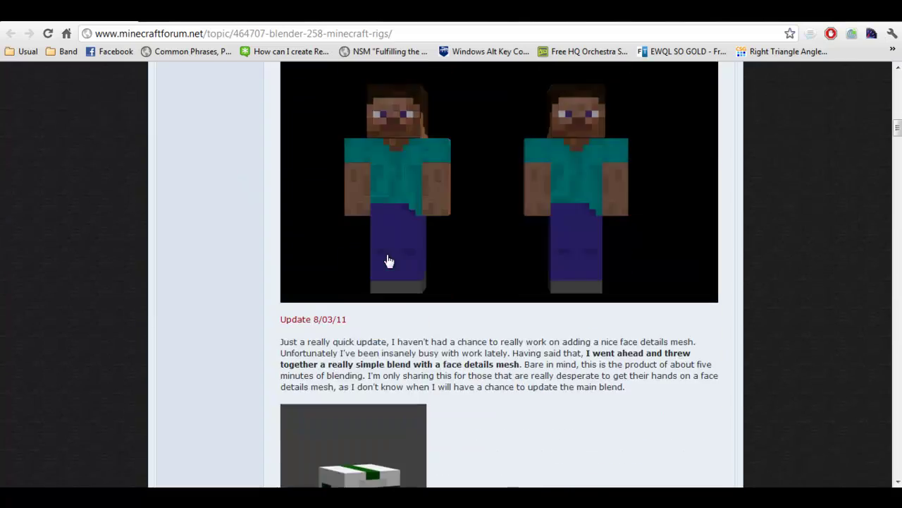
scroll(390, 261, "down", 3)
scroll(384, 247, "up", 5)
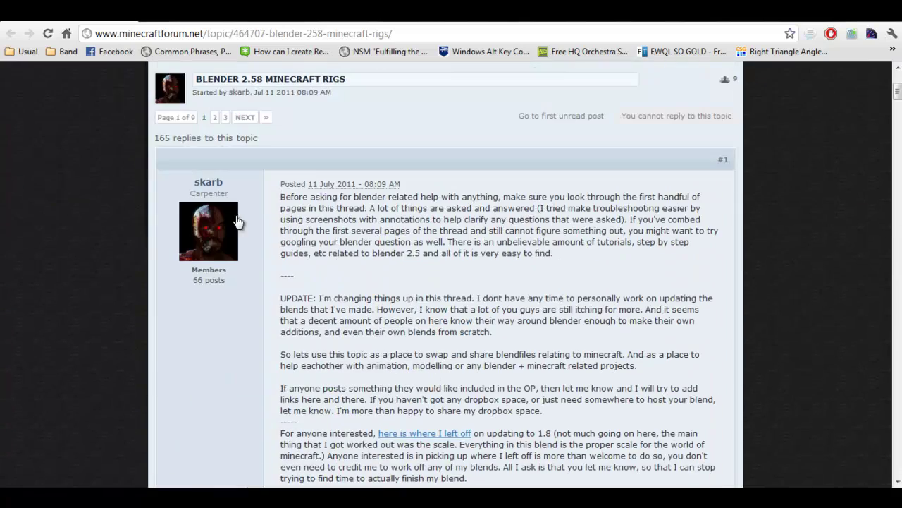
scroll(378, 195, "down", 20)
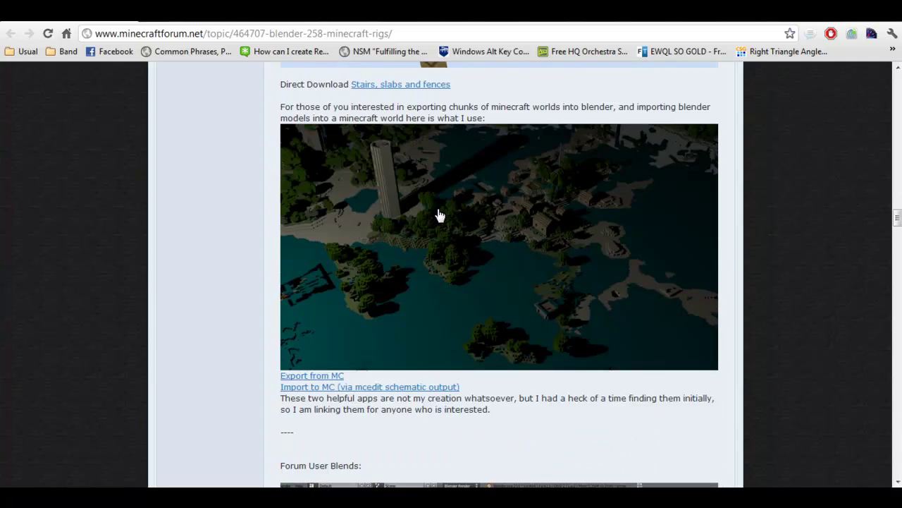
scroll(439, 215, "down", 6)
middle_click(762, 237)
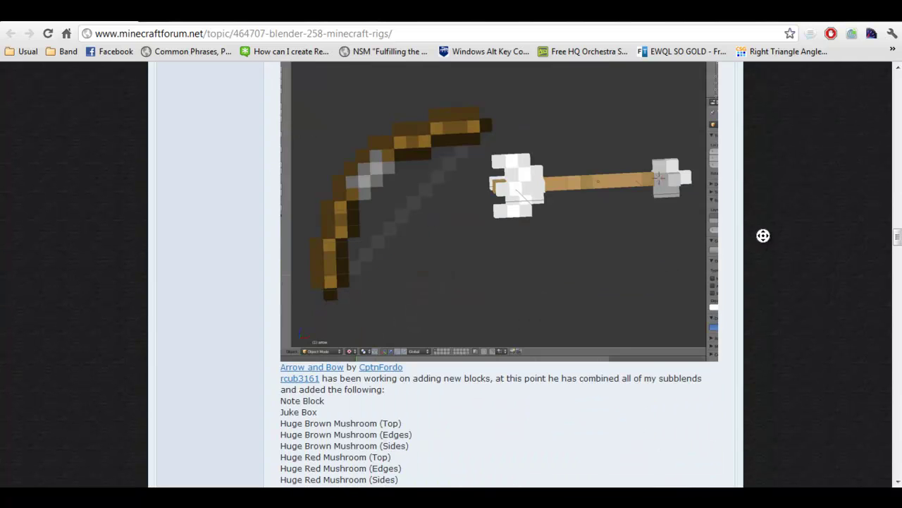
left_click(753, 191)
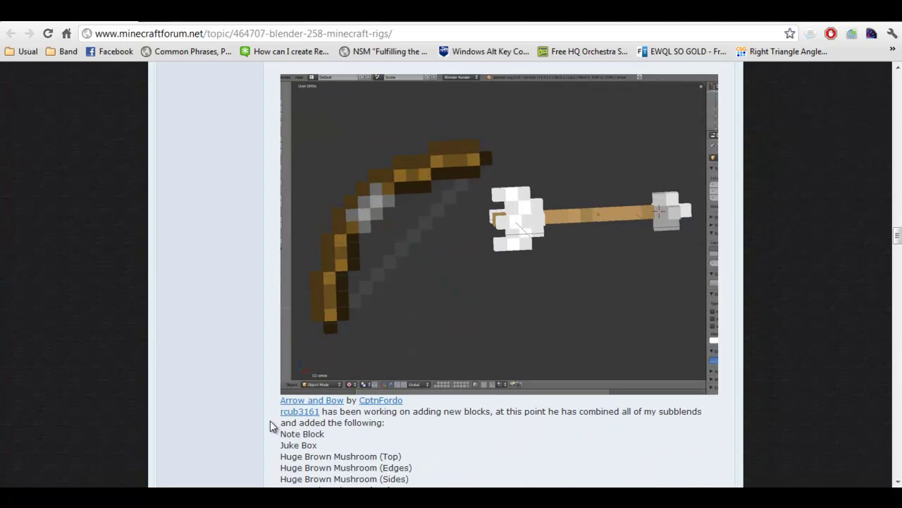
left_click(338, 403)
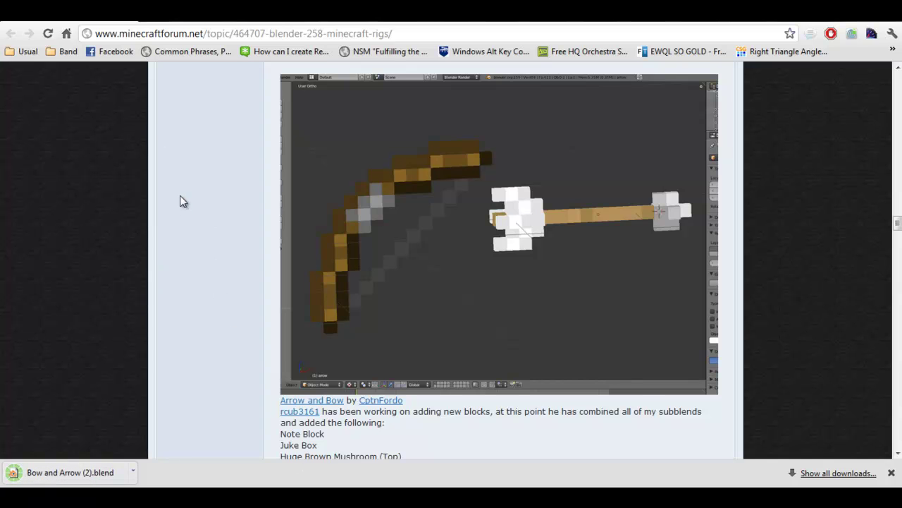
Step: In Blender, delete the default cube and switch to an orthographic front view
key("alt+Tab")
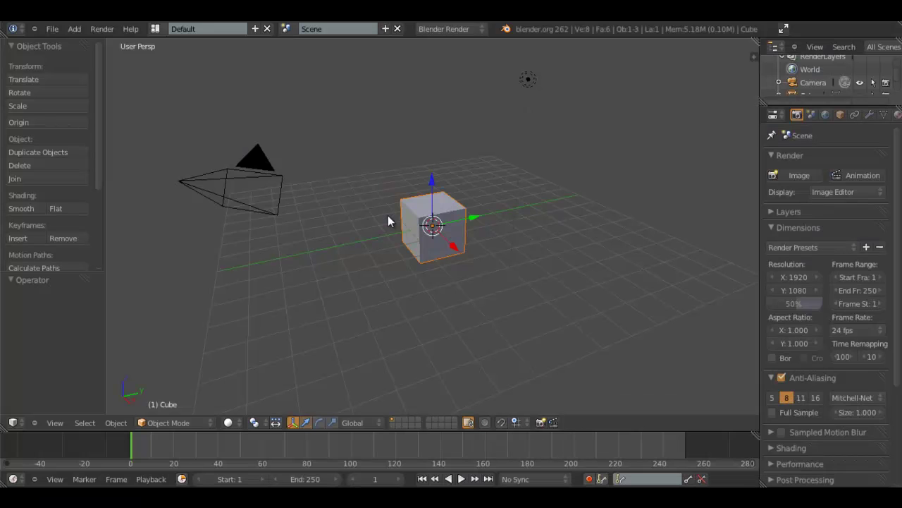
scroll(448, 248, "up", 2)
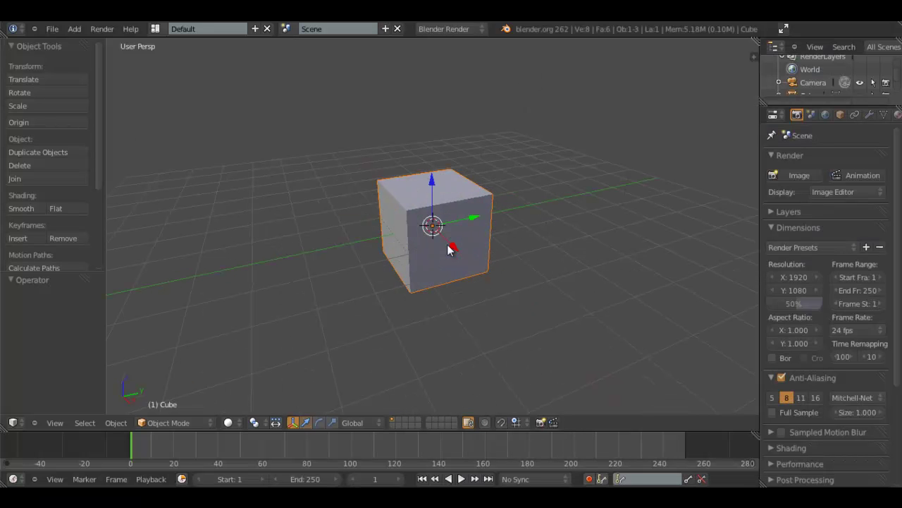
key("x")
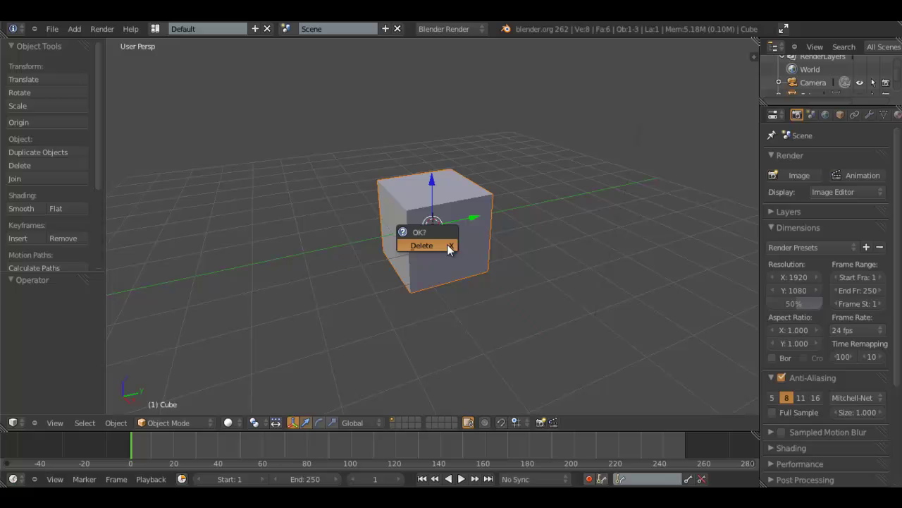
left_click(447, 244)
key("KP_5")
key("KP_1")
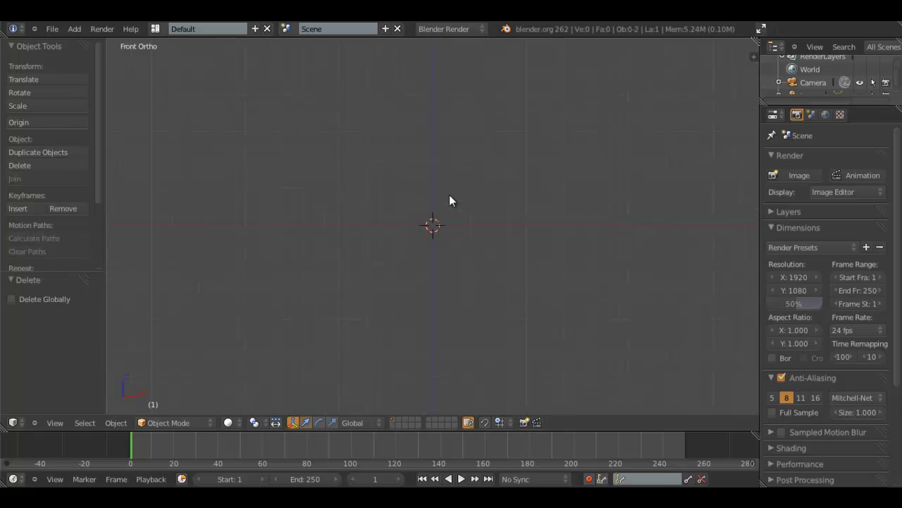
Step: Browse Append to the Object folder of Bow and Arrow (1).blend and pick the bow
key("shift+F1")
left_click(42, 205)
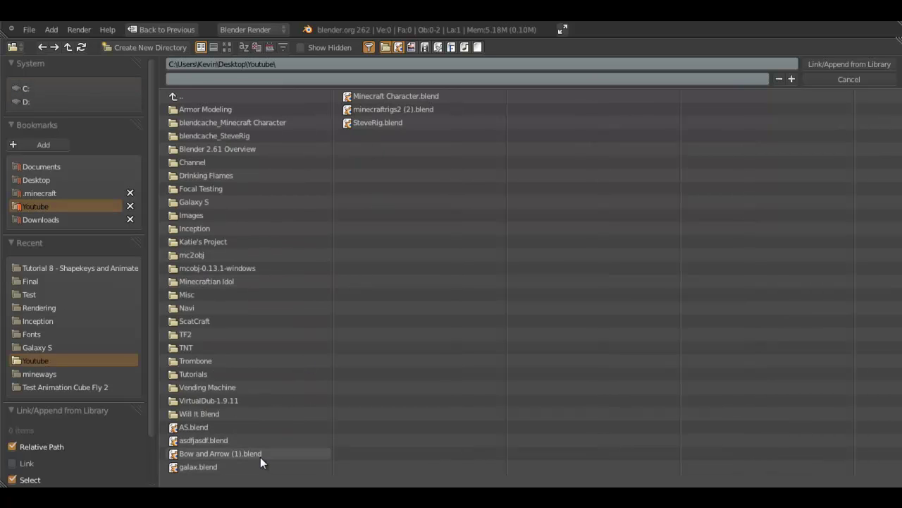
left_click(231, 454)
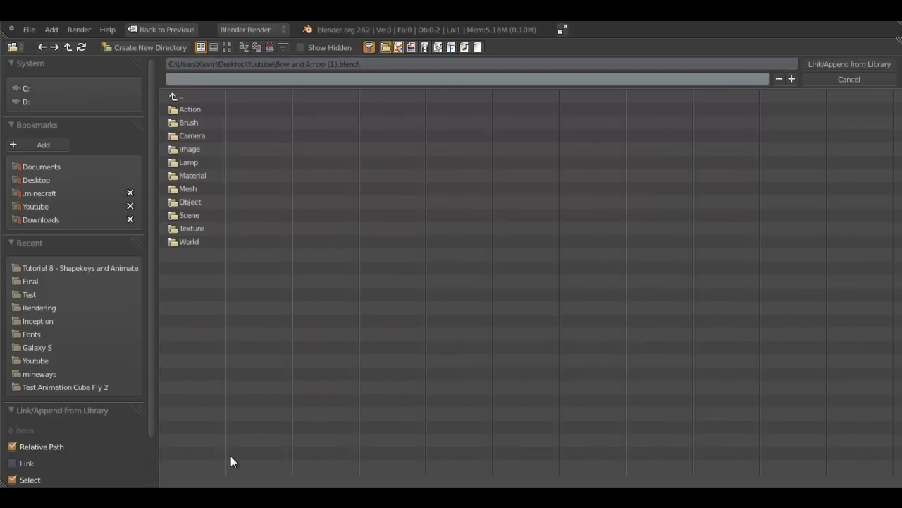
left_click(197, 201)
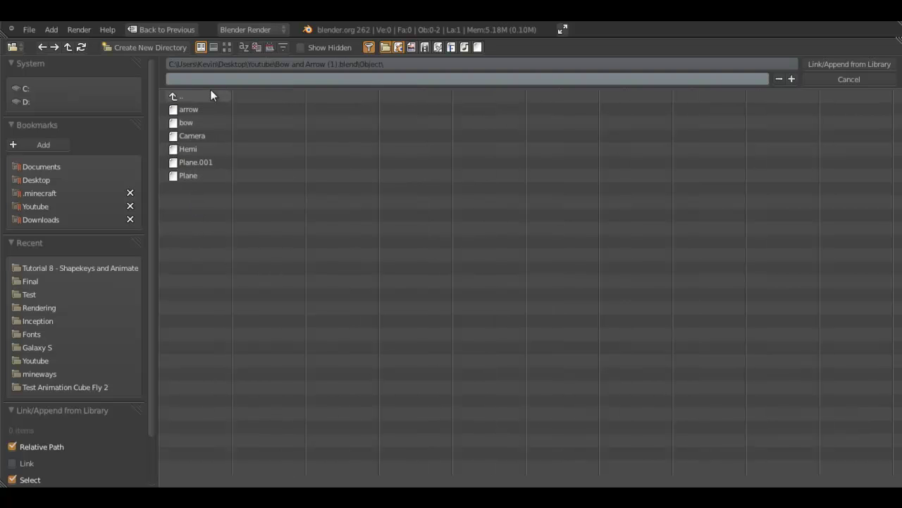
left_click(210, 122)
Step: Append the bow object into the scene and view it from the front
left_click(818, 61)
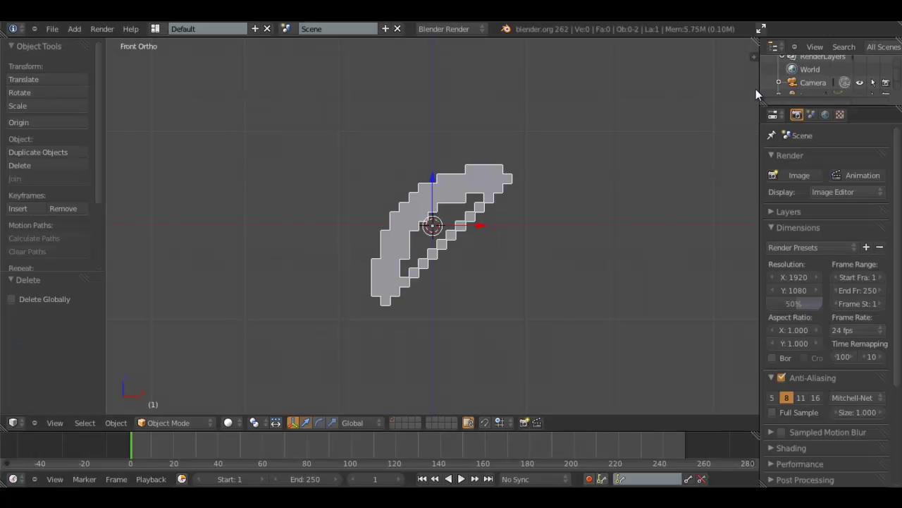
middle_click_drag(585, 208, 420, 269)
key("KP_1")
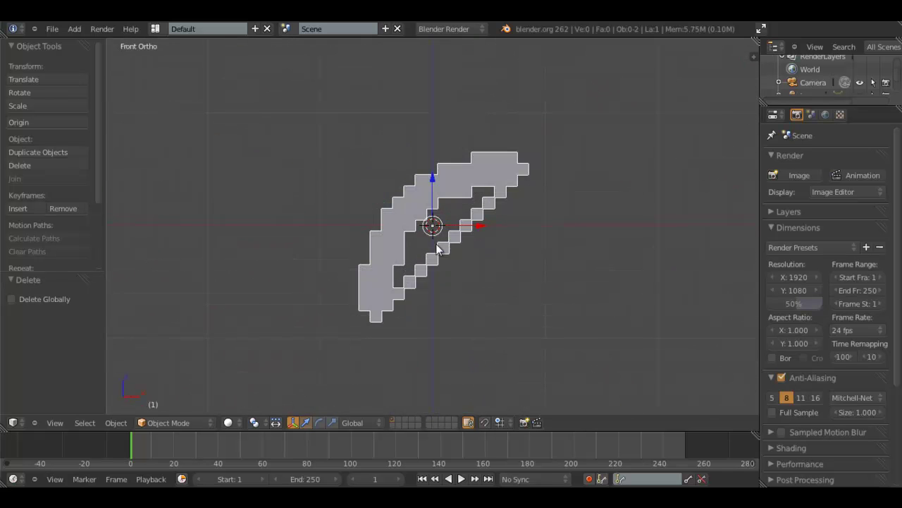
scroll(447, 261, "up", 2)
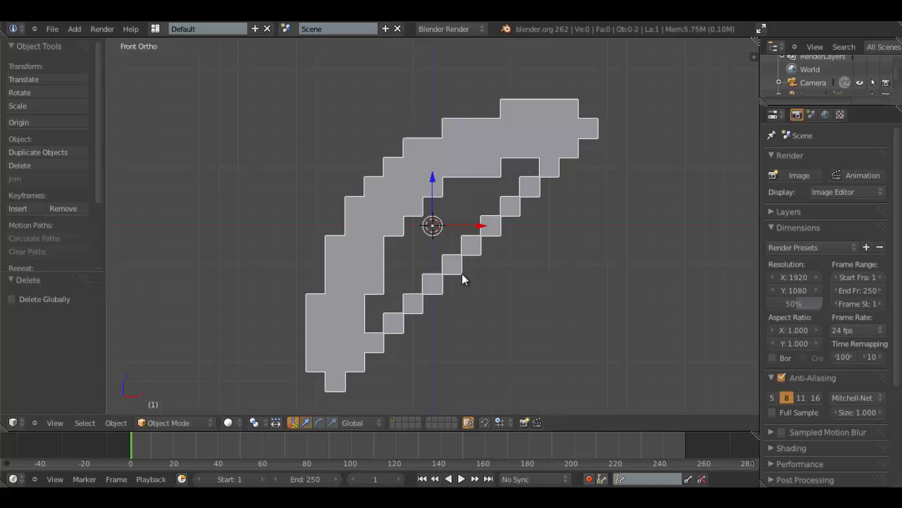
Step: Rotate the bow -45° about the Y axis, then select it in front view
key("r")
key("y")
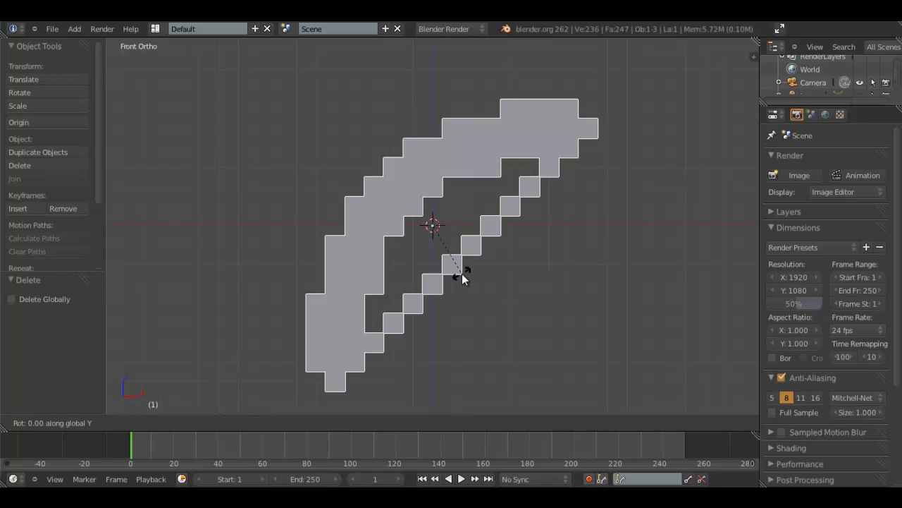
type("-45")
key("Return")
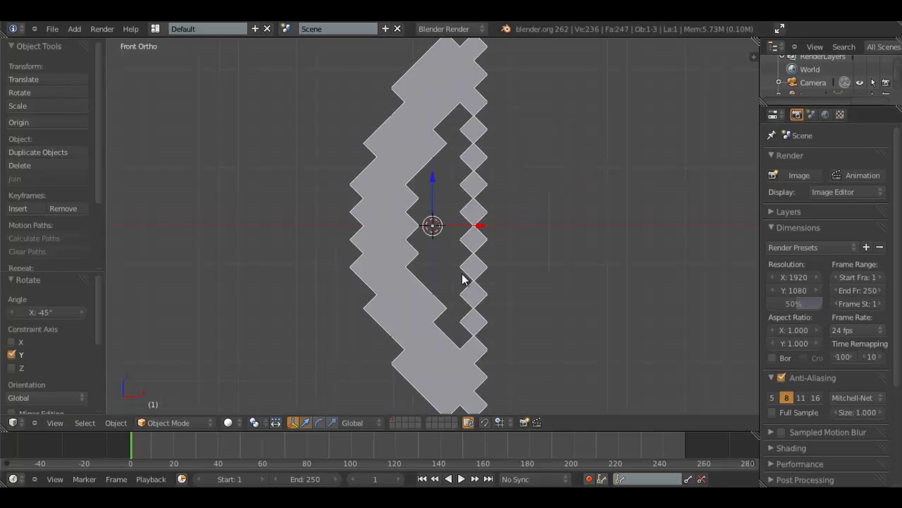
middle_click_drag(319, 248, 461, 276)
key("KP_1")
scroll(387, 221, "down", 2)
scroll(458, 272, "up", 2)
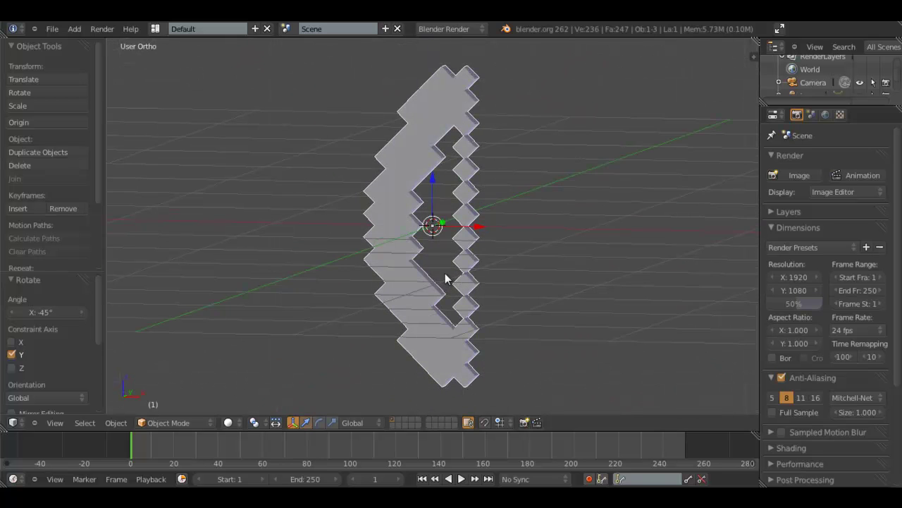
key("KP_1")
right_click(407, 119)
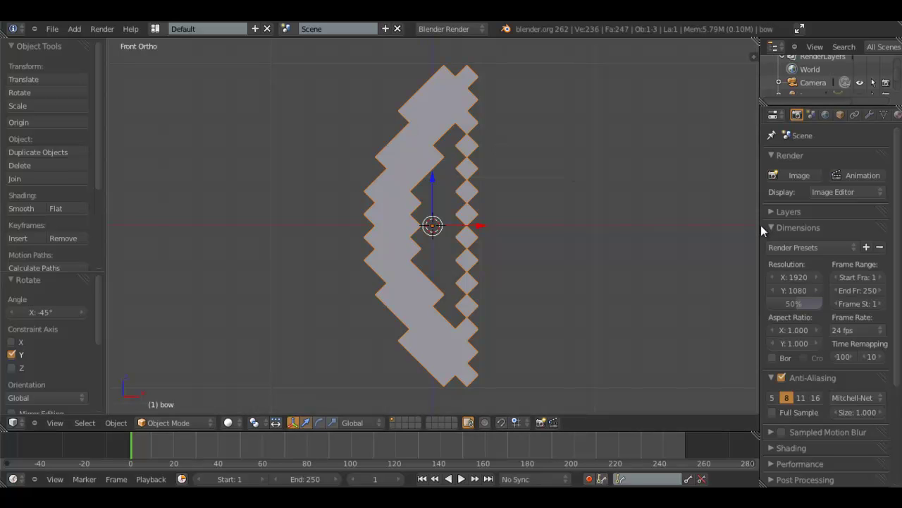
Step: In the bow's mesh data, add a first shape key and rename Basis to 'Loose'
left_click_drag(761, 225, 704, 224)
left_click(827, 114)
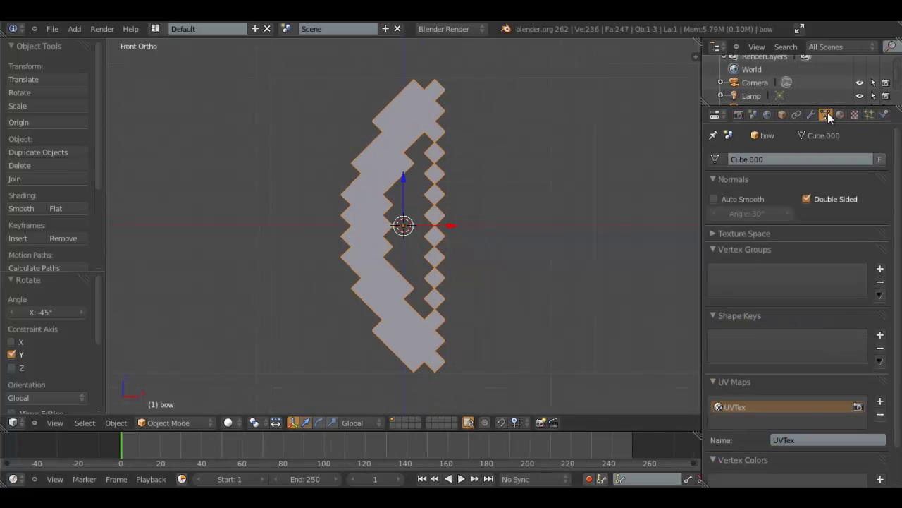
left_click(767, 253)
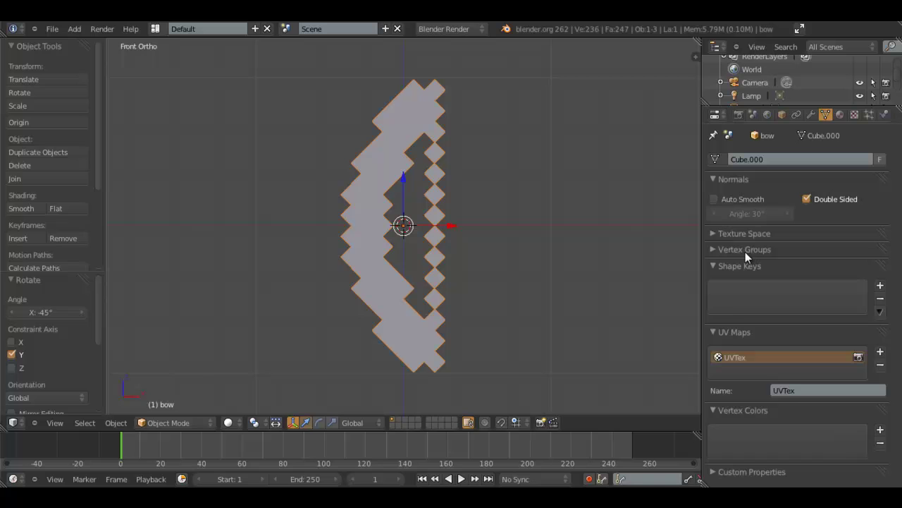
left_click(880, 285)
left_click(819, 379)
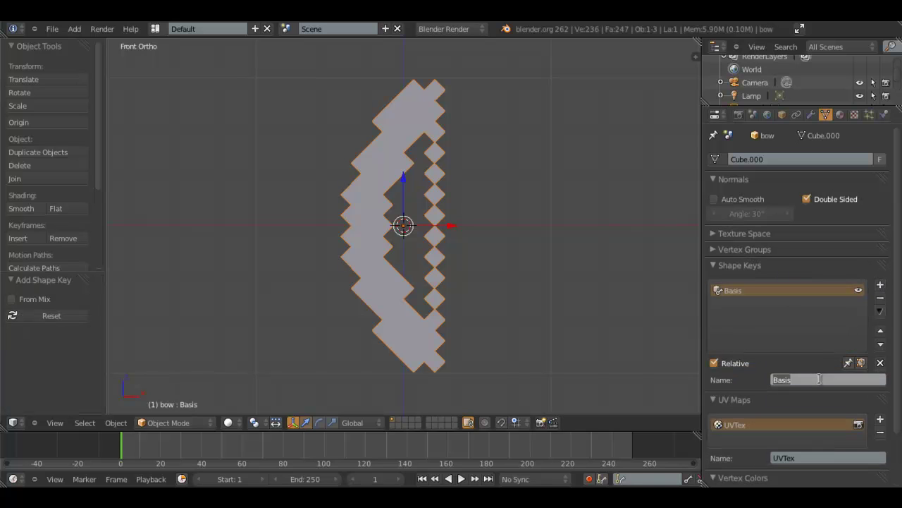
type("Loose")
key("Return")
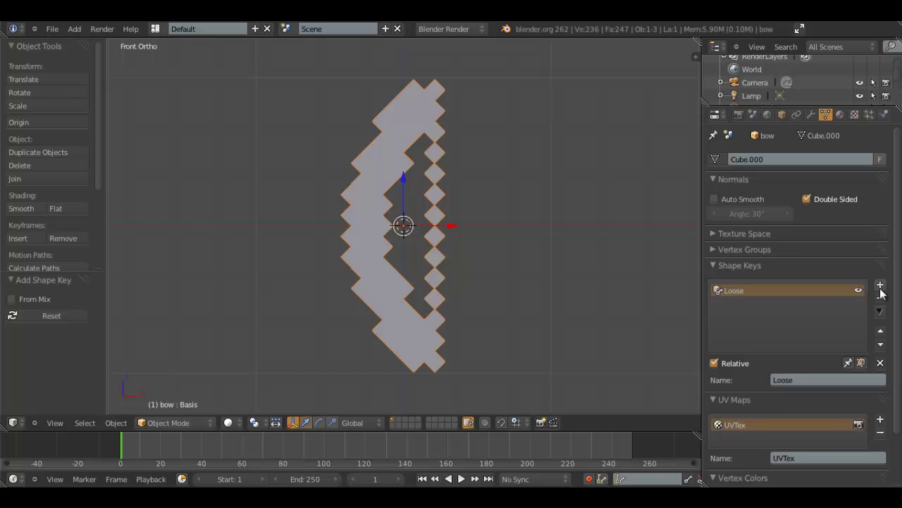
Step: Add a second shape key and name it 'Taut'
left_click(880, 285)
left_click(822, 379)
type("Taut")
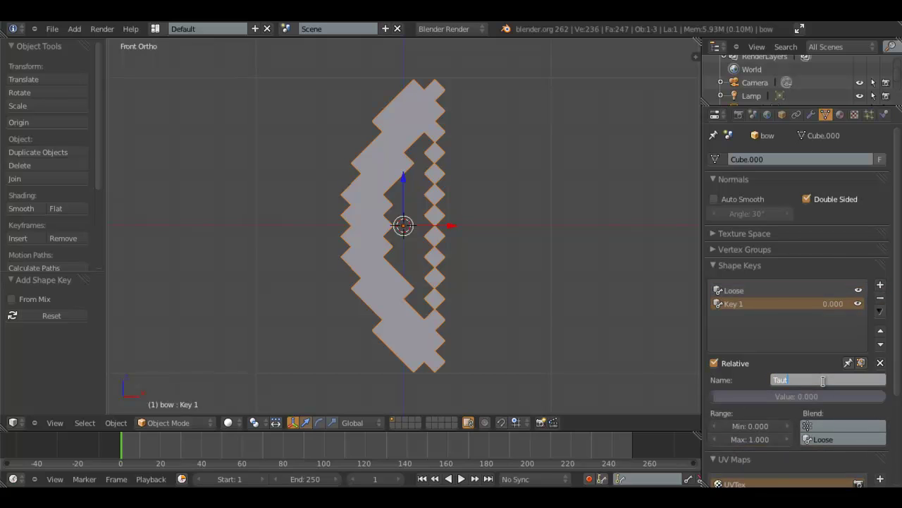
key("Return")
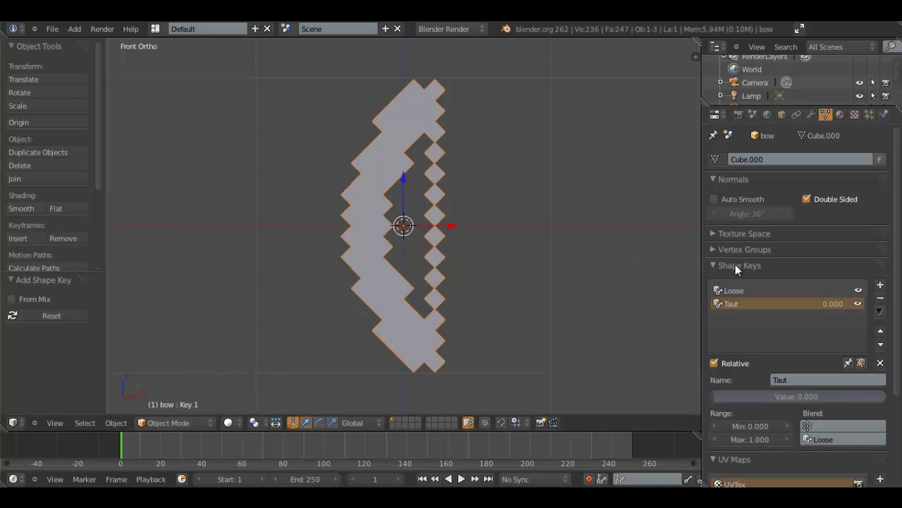
Step: In edit mode, circle-select the right-hand column of string faces in face select mode
key("Tab")
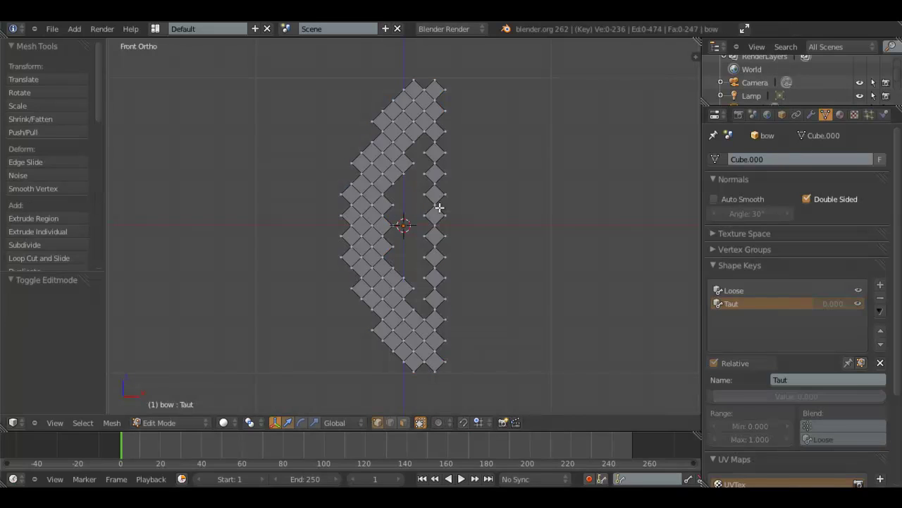
right_click(435, 299)
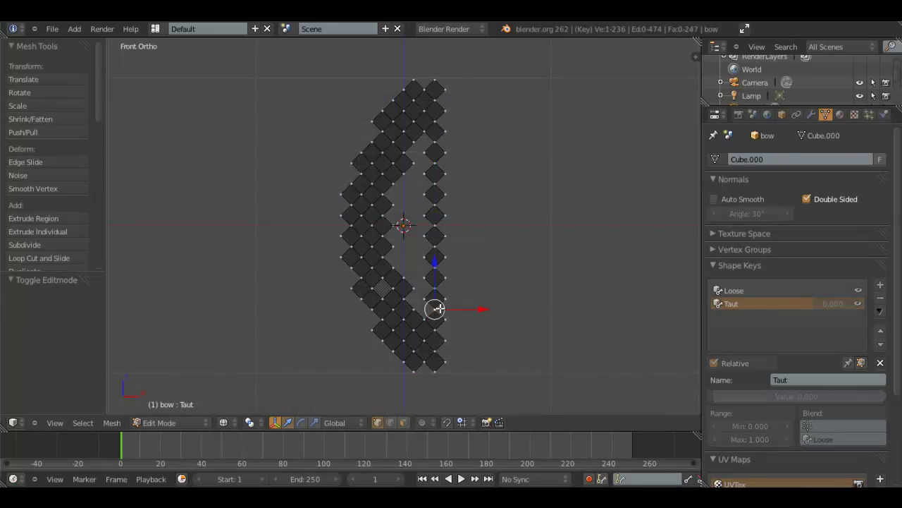
key("c")
left_click_drag(433, 308, 442, 304)
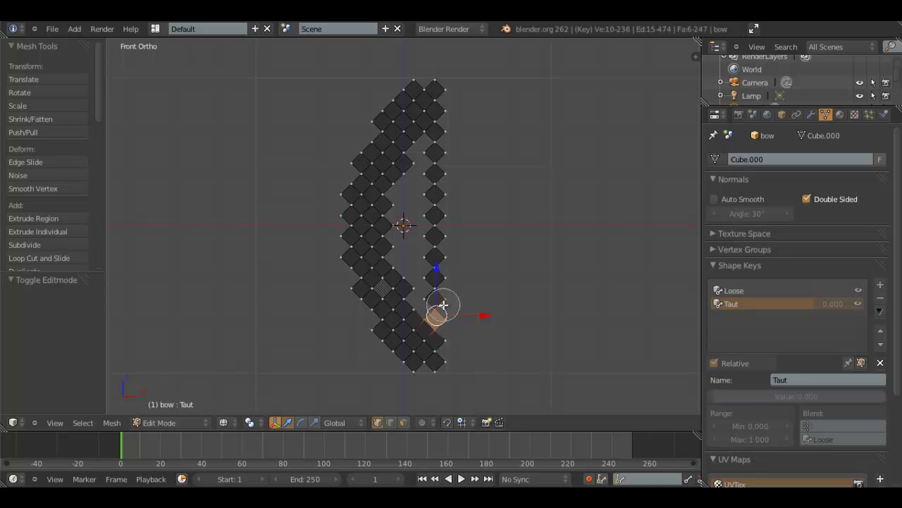
left_click(403, 423)
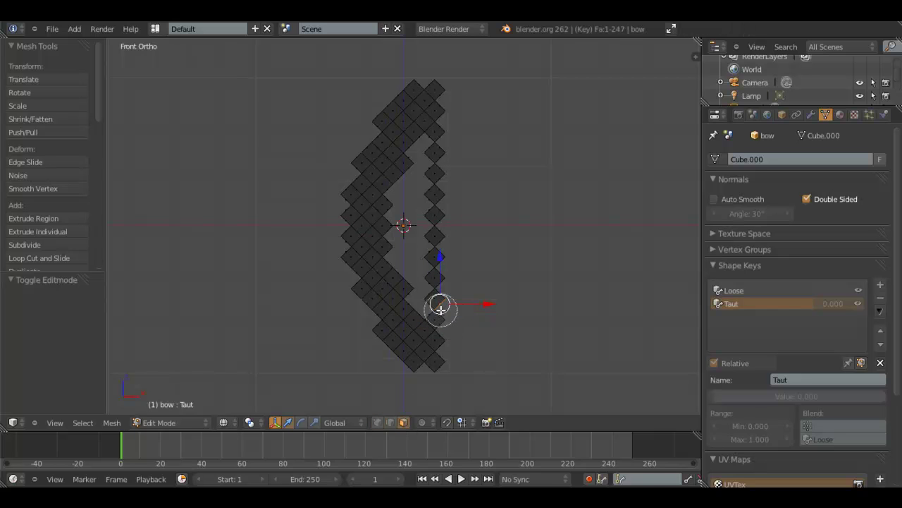
mouse_move(439, 306)
left_mouse_down()
mouse_move(431, 223)
mouse_move(447, 141)
left_mouse_up()
right_click(445, 141)
key("c")
left_click(440, 138)
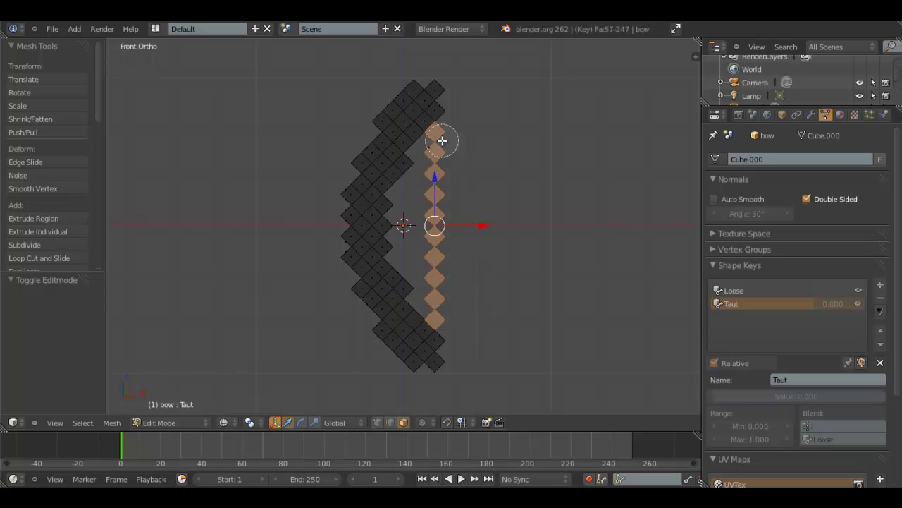
right_click(437, 145)
scroll(451, 197, "up", 1)
middle_click_drag(450, 197, 339, 181)
Step: Add a new vertex group named 'String' for the selected faces
left_click(760, 249)
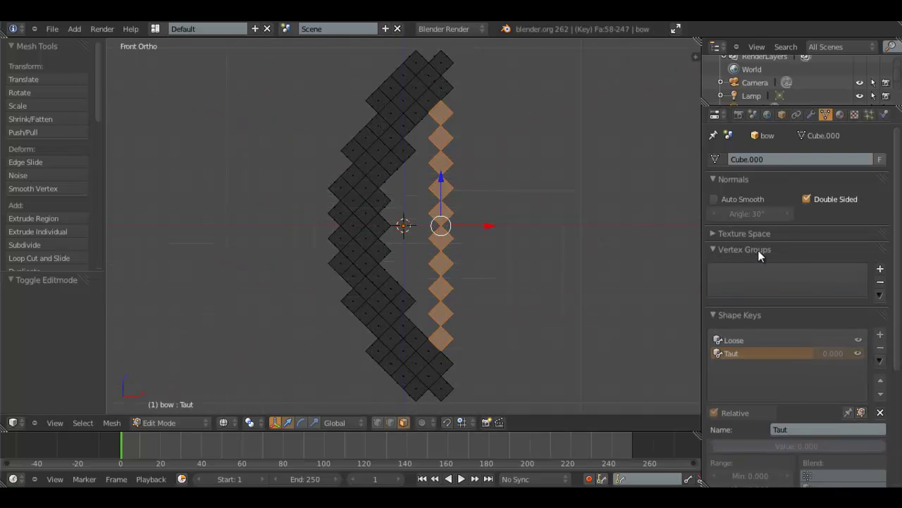
left_click(880, 269)
left_click(809, 347)
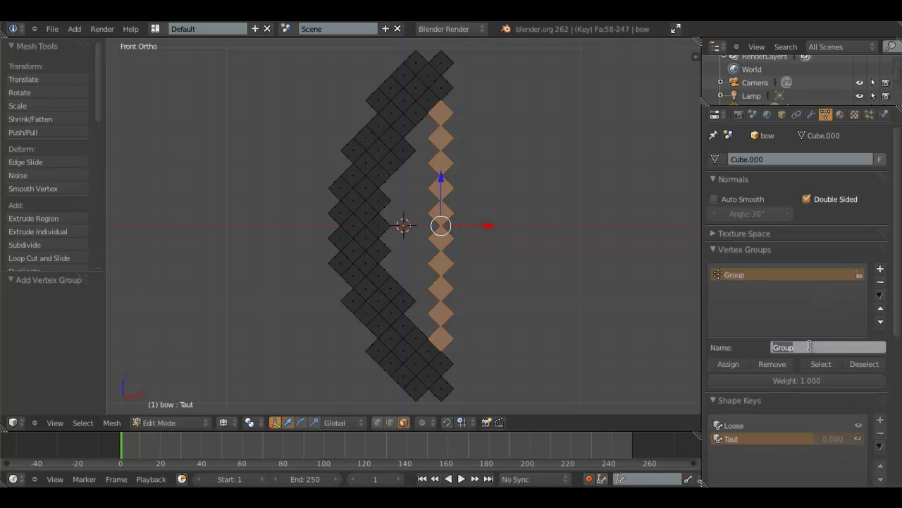
type("Li")
type("ring")
key("Return")
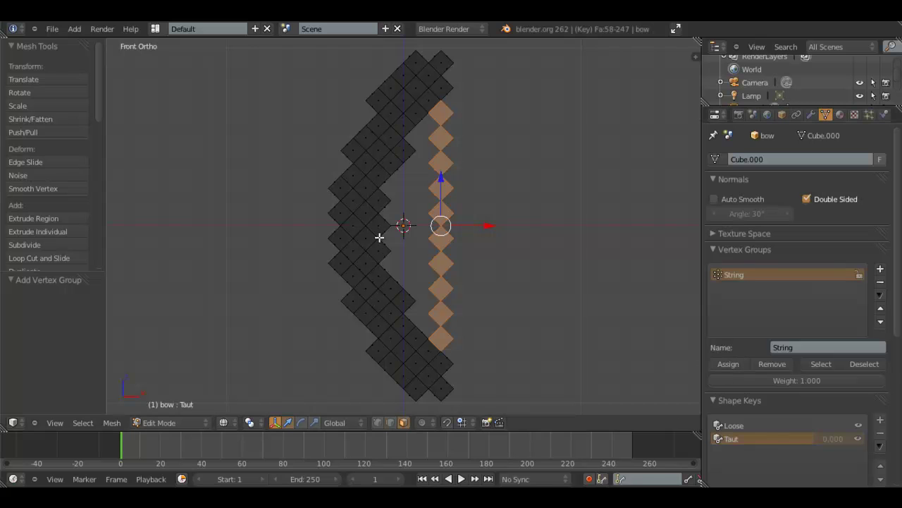
middle_click_drag(457, 218, 521, 240)
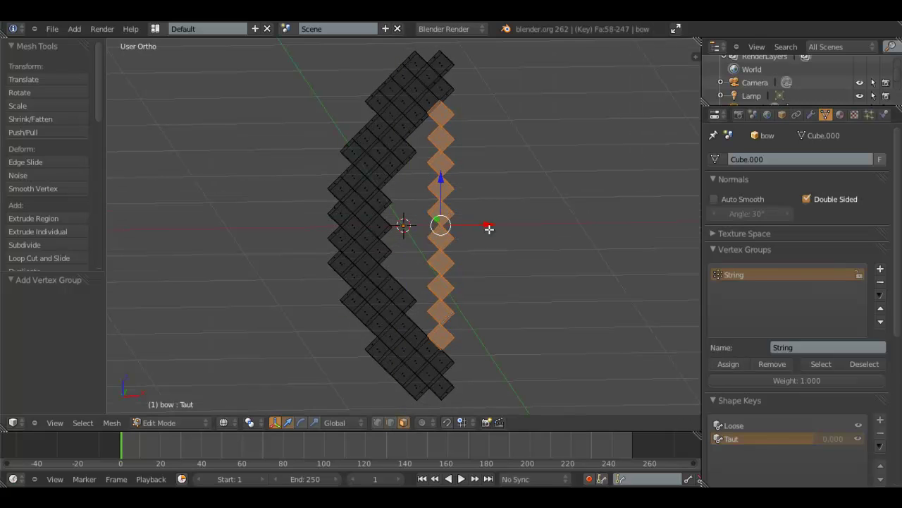
left_click(778, 250)
Step: Check the bow in wireframe from the front, then return to solid edit mode
key("KP_1")
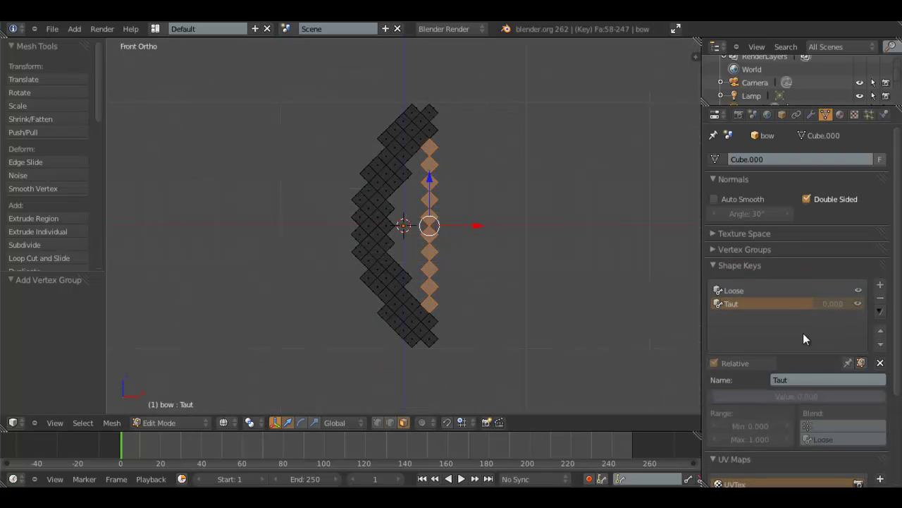
scroll(505, 299, "up", 1)
key("Tab")
key("z")
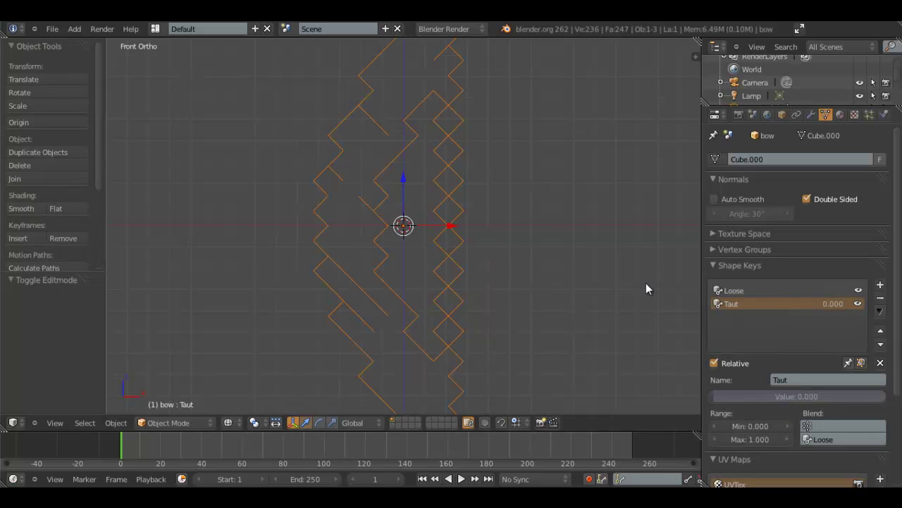
key("Tab")
key("z")
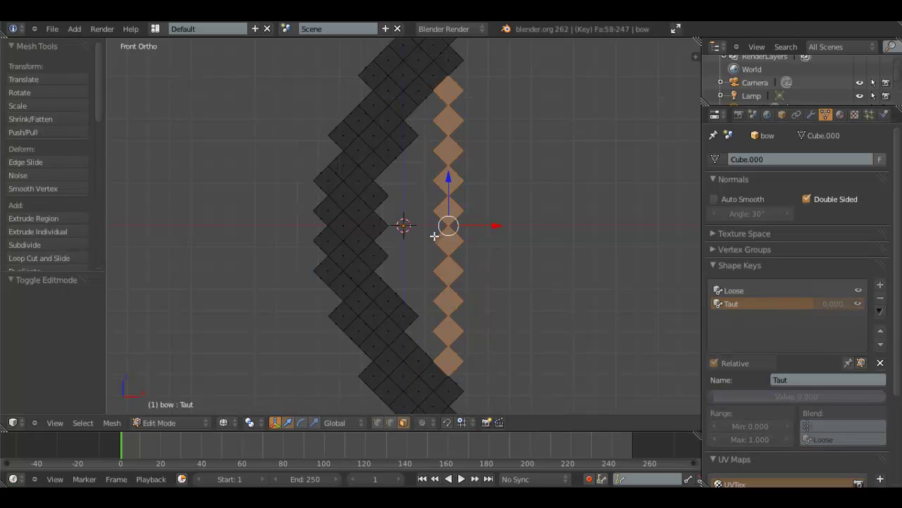
scroll(499, 229, "down", 1)
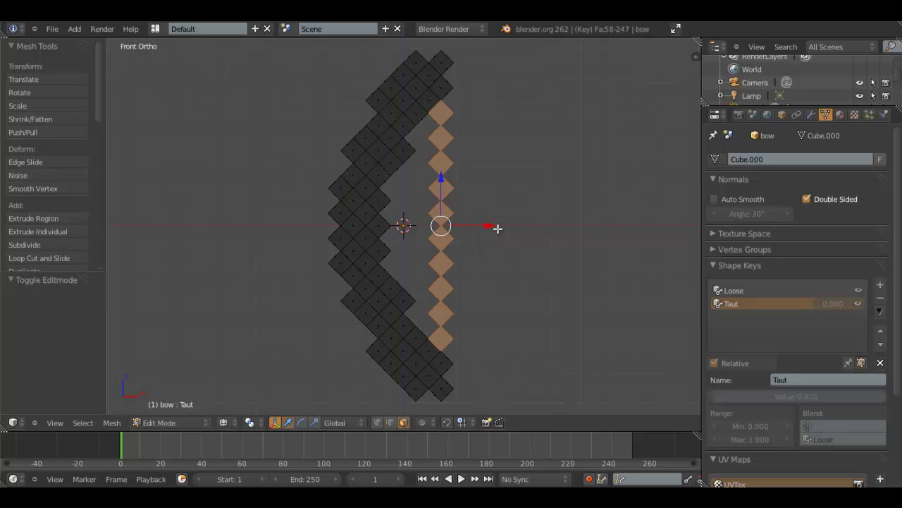
Step: Select the String group, invert the selection, and hide the bow limbs
key("a")
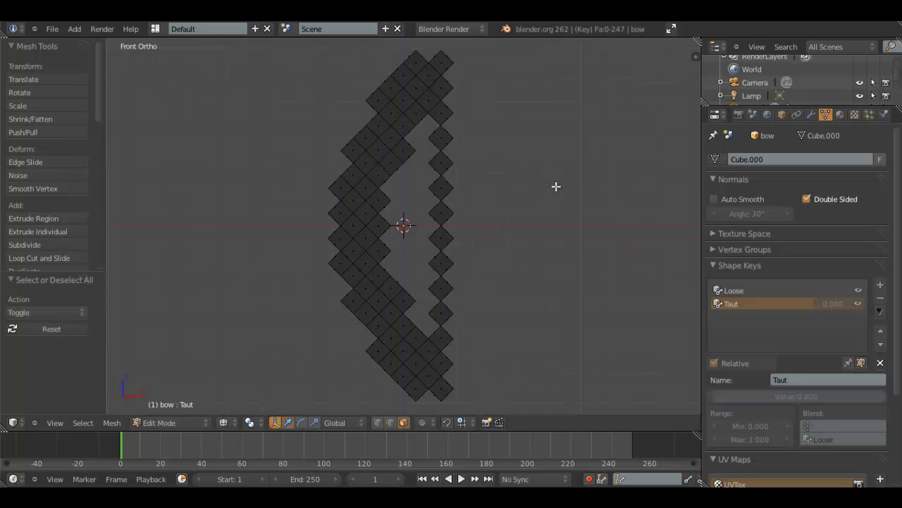
left_click(761, 266)
left_click(741, 250)
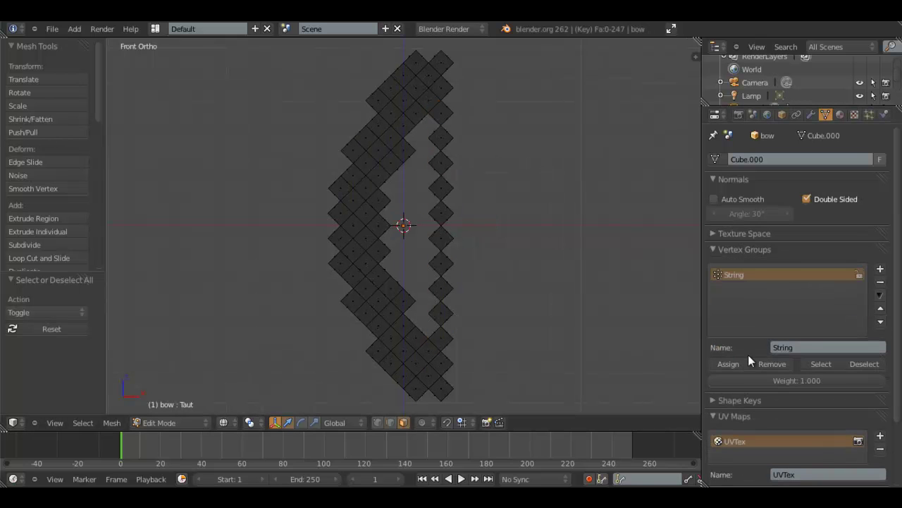
left_click(820, 364)
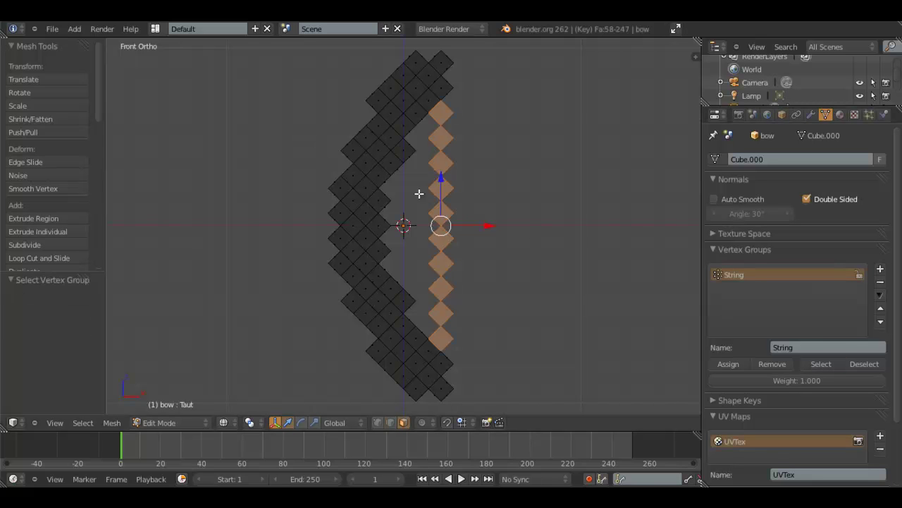
key("ctrl+i")
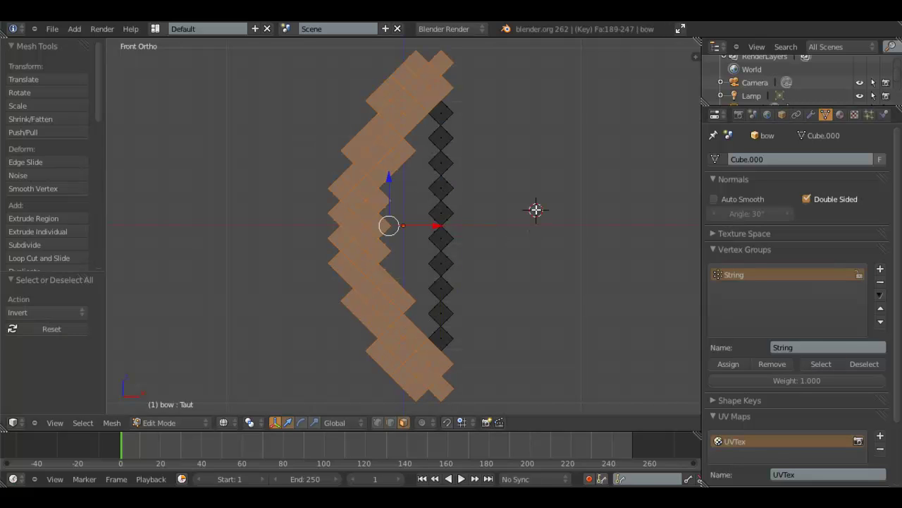
middle_click_drag(559, 207, 508, 212)
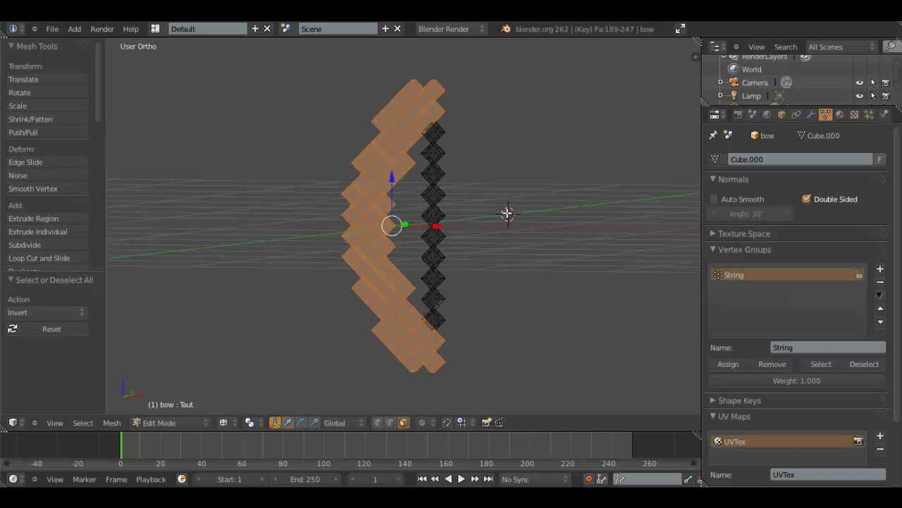
key("h")
key("KP_1")
scroll(444, 201, "up", 4)
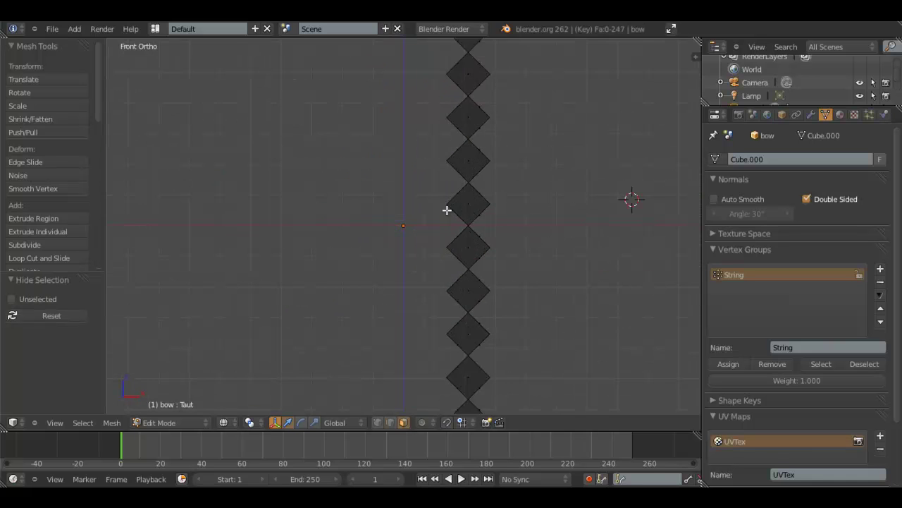
middle_click_drag(421, 221, 359, 221, "shift")
scroll(452, 223, "down", 3)
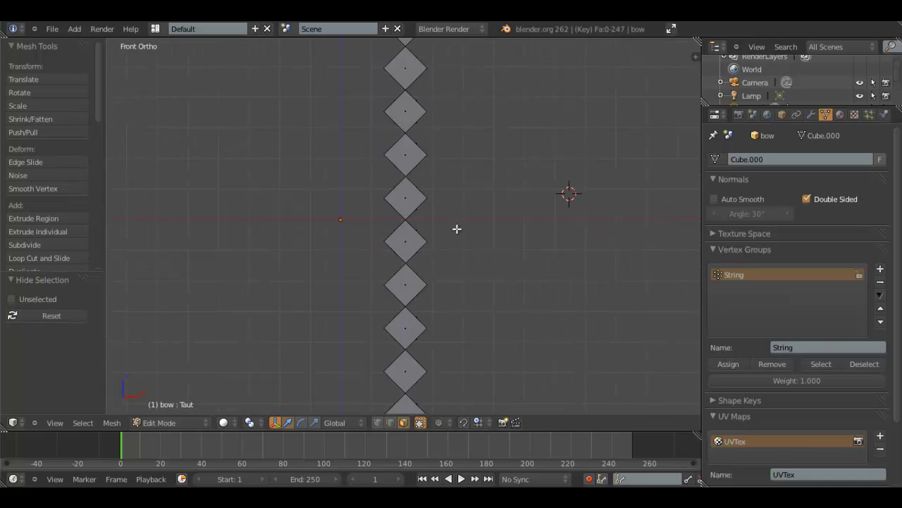
Step: In vertex select mode, select several vertices at the middle of the string
right_click(426, 211)
right_click(425, 237)
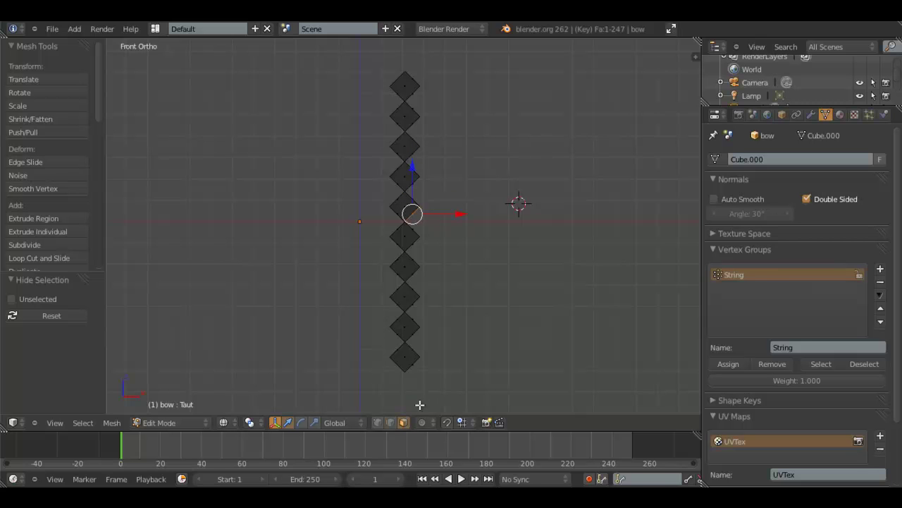
left_click(378, 422, "shift")
middle_click_drag(430, 296, 423, 264)
key("KP_1")
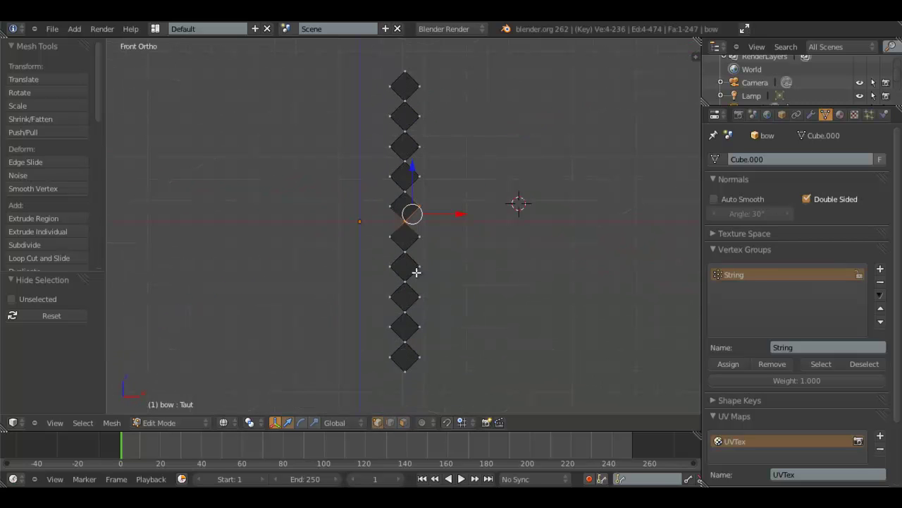
right_click(420, 237)
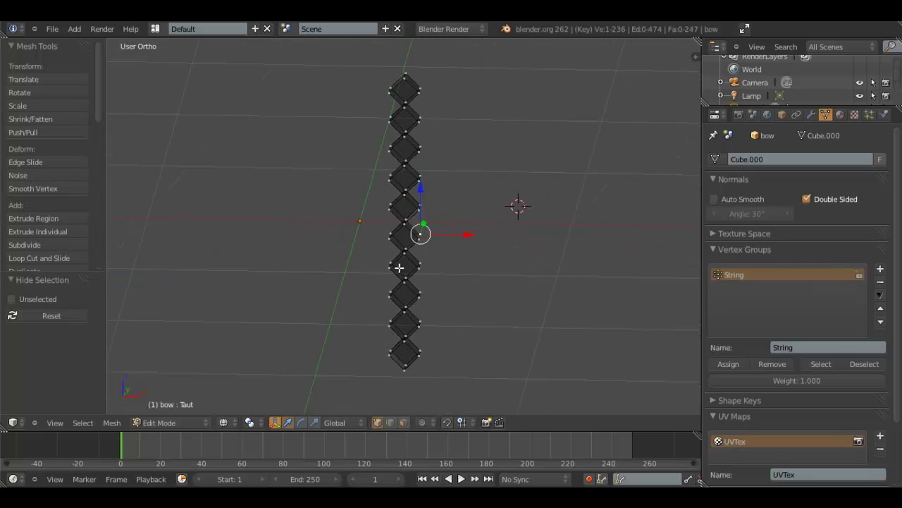
scroll(421, 248, "up", 2)
scroll(437, 222, "down", 2)
right_click(445, 218)
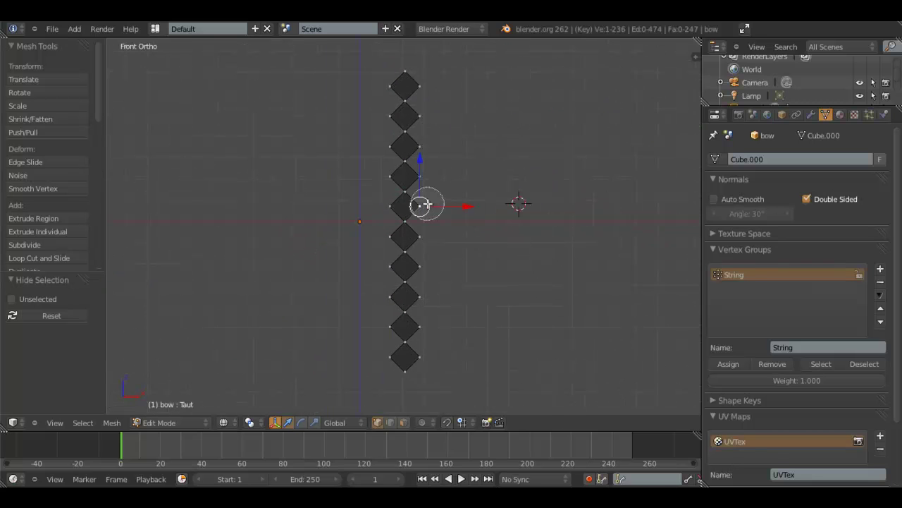
right_click(421, 206, "shift")
right_click(426, 262, "shift")
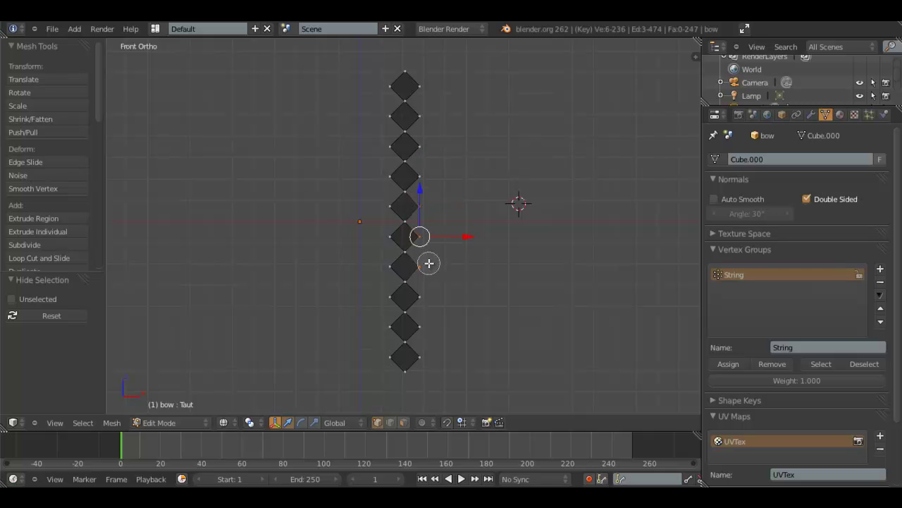
right_click(419, 270, "shift")
Step: Snap the 3D cursor to the world origin
middle_click_drag(419, 270, 409, 249)
middle_click_drag(430, 220, 464, 222)
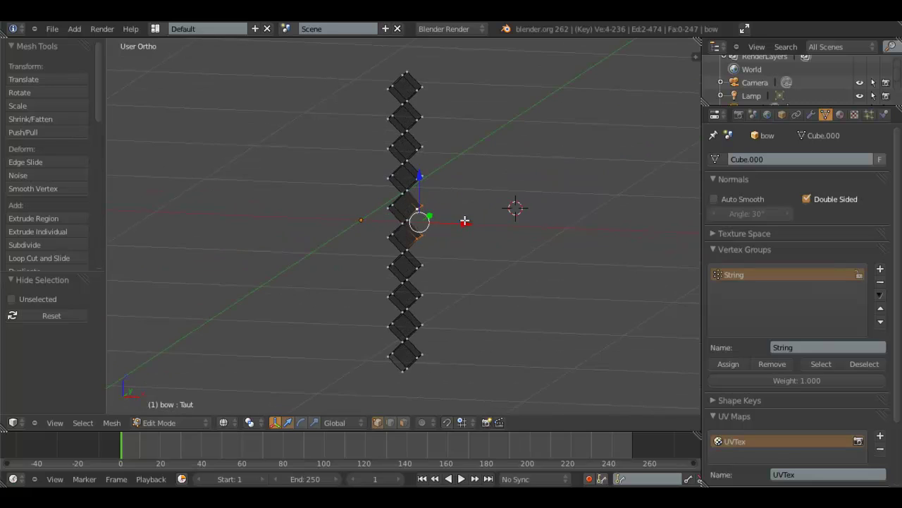
key("KP_1")
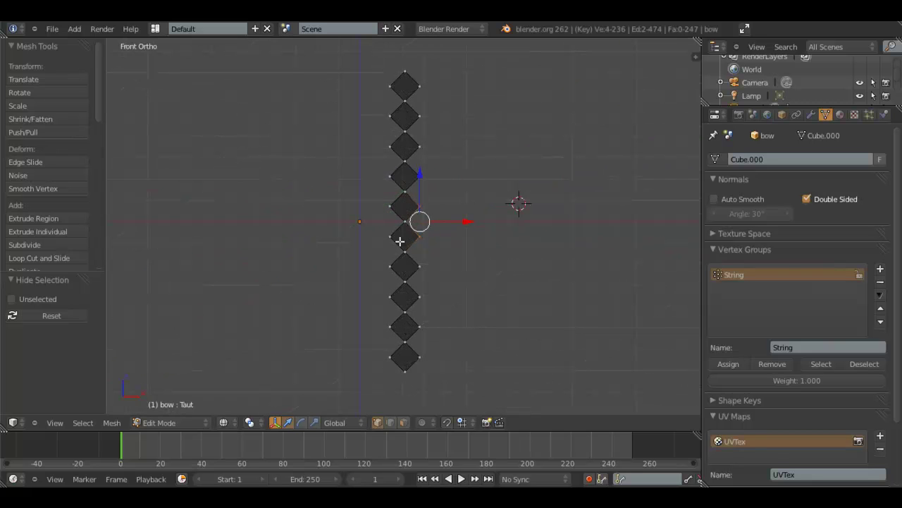
key("shift+s")
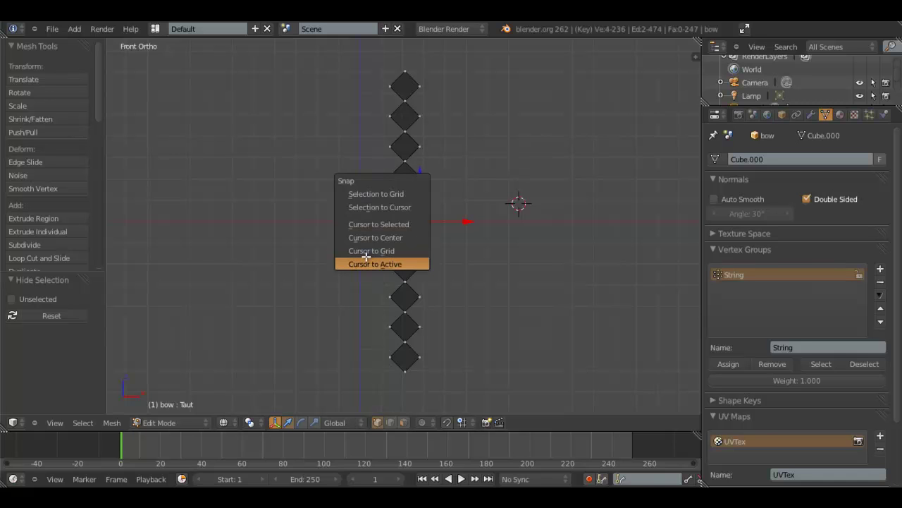
left_click(365, 236)
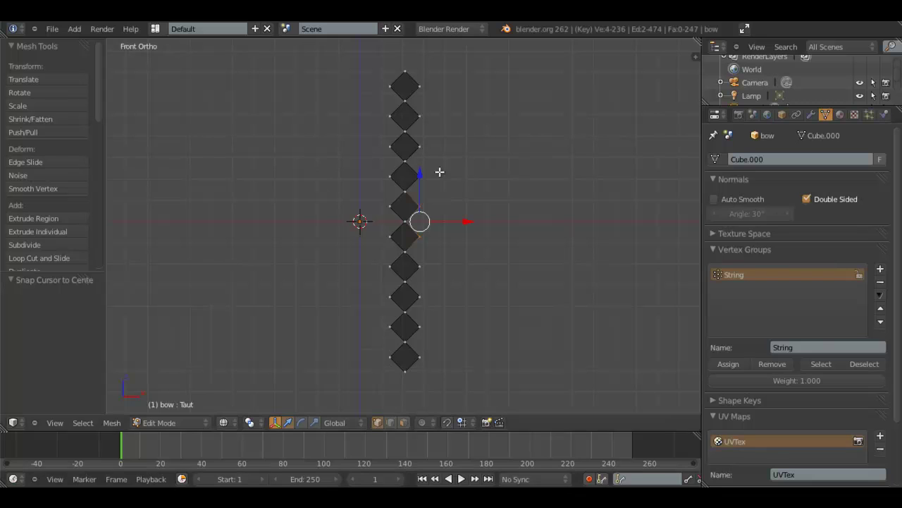
Step: Turn on proportional editing with Sphere falloff and try a move along X
key("o")
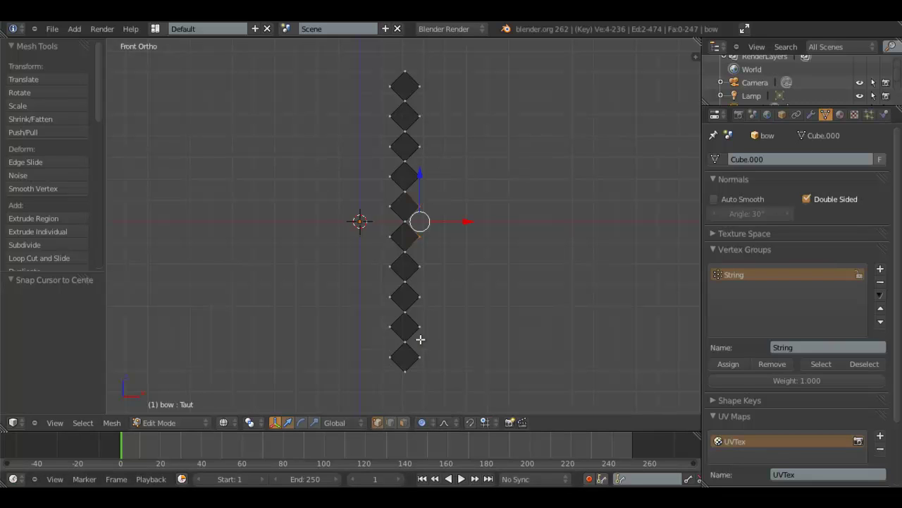
left_click(445, 422)
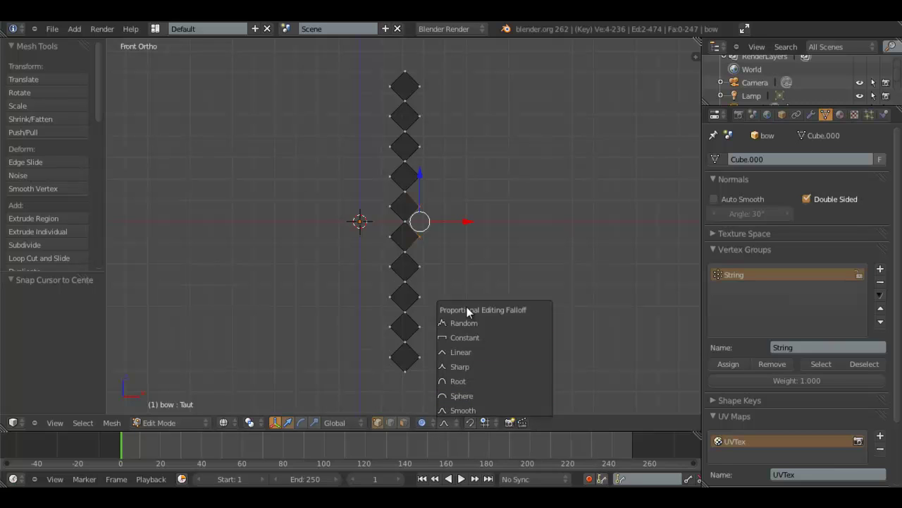
left_click(485, 395)
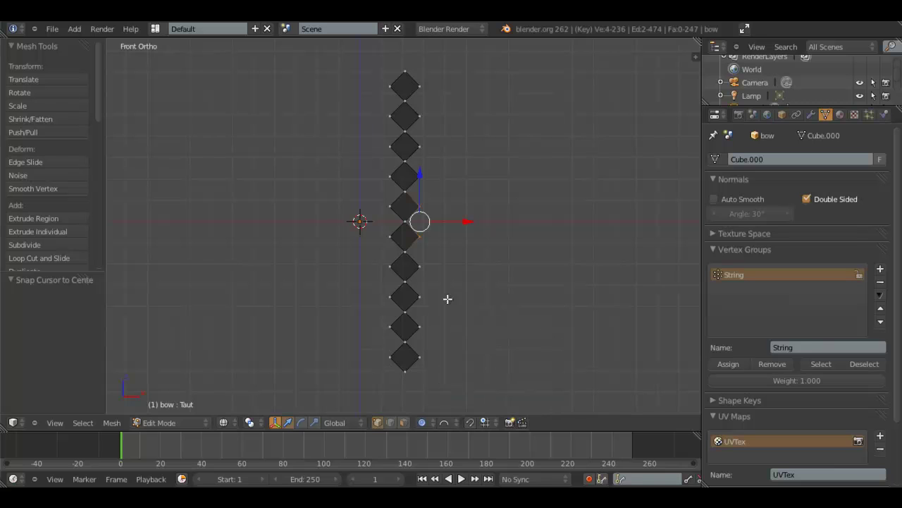
key("g")
key("x")
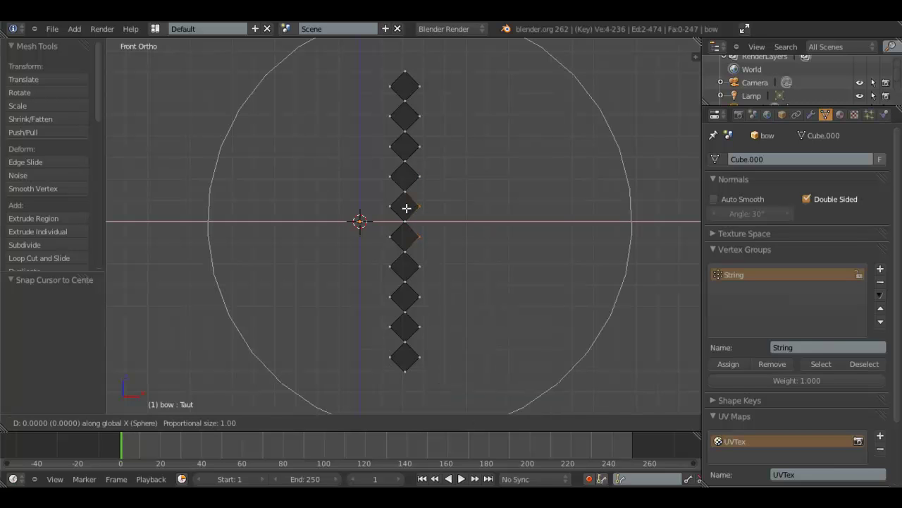
scroll(407, 208, "up", 4)
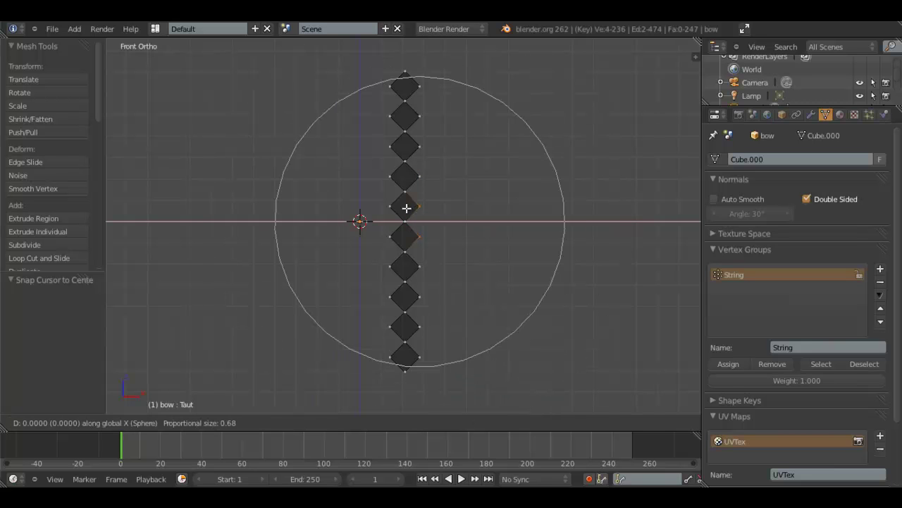
scroll(407, 208, "up", 1)
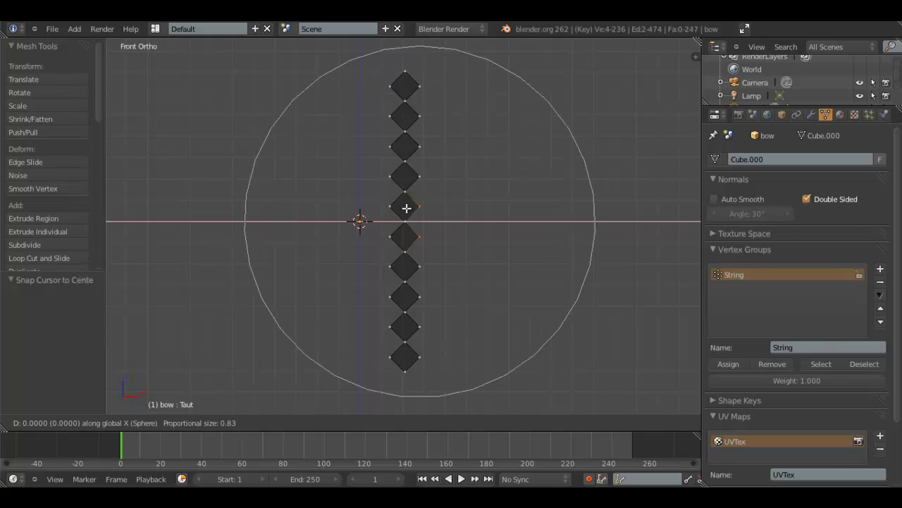
scroll(407, 208, "down", 1)
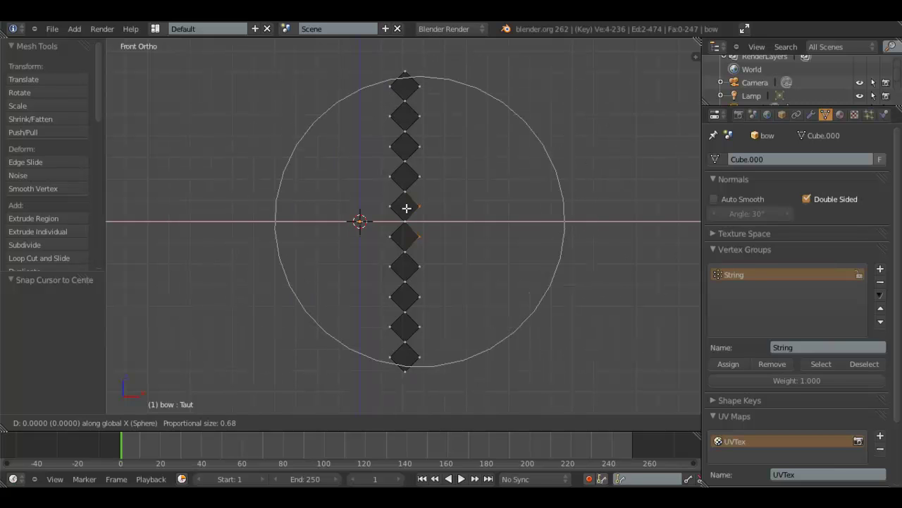
left_click(403, 76)
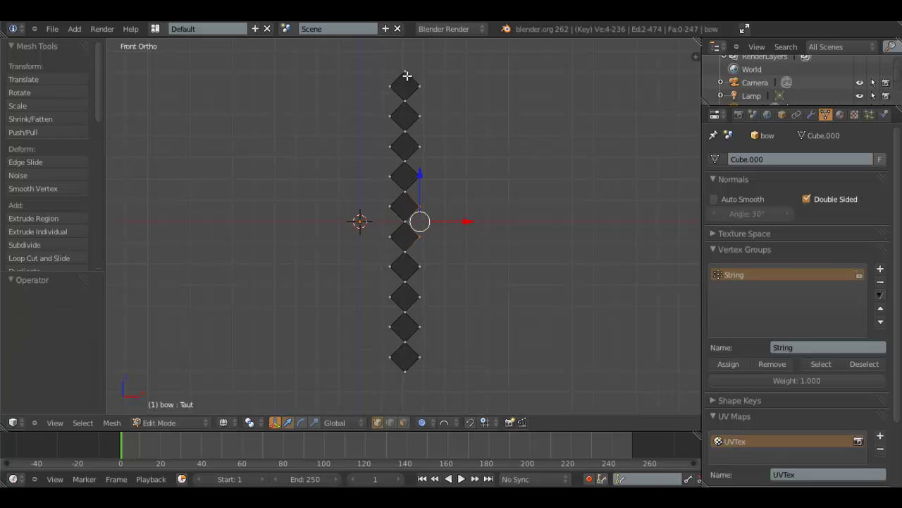
Step: Select the sixth diamond's right vertex and flatten it onto the centre line (S Z 0)
right_click(405, 70)
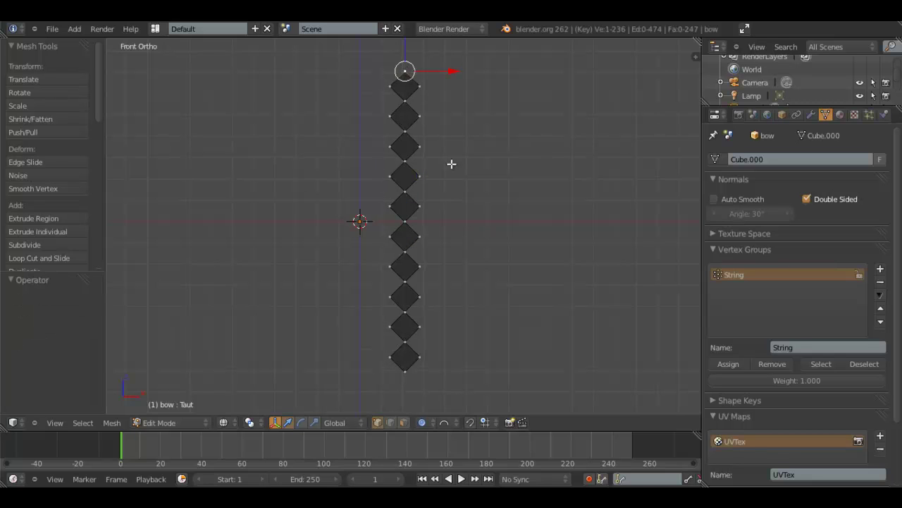
right_click(419, 206)
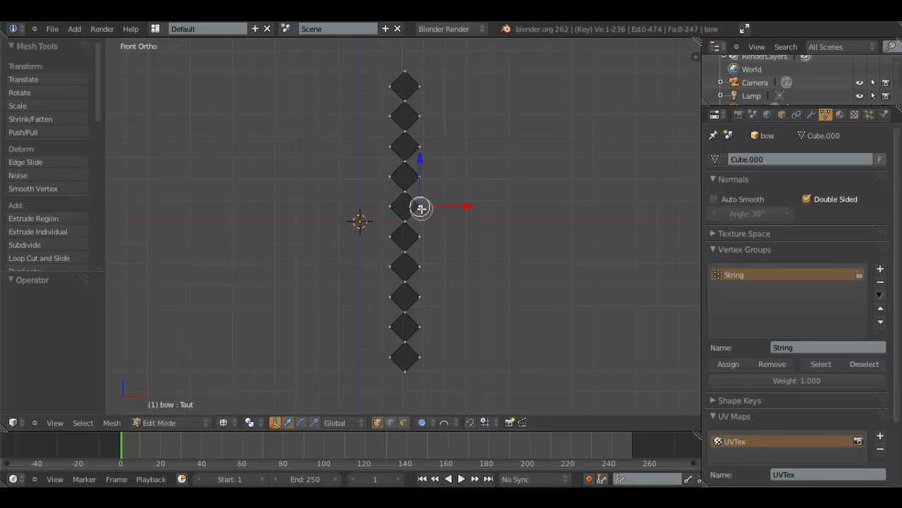
right_click(418, 237)
key("s")
key("z")
key("0")
key("Return")
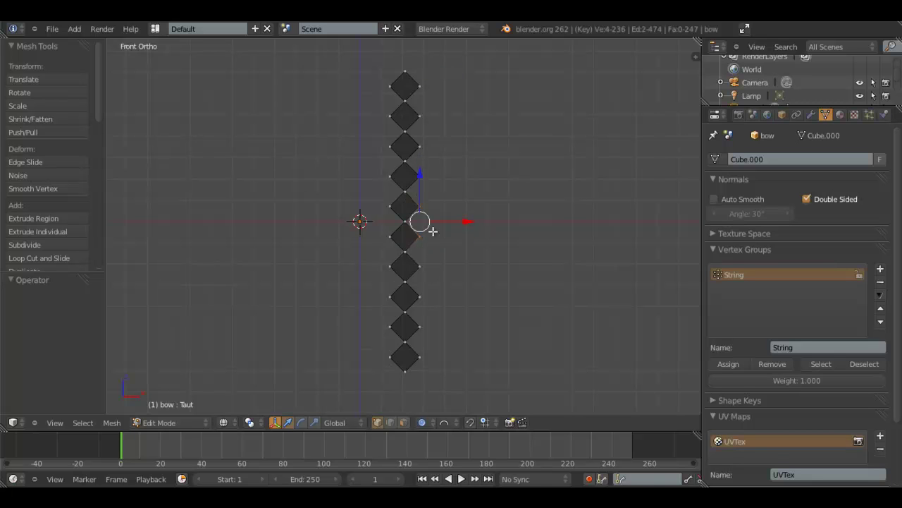
Step: Move the vertex 0.355 along X with proportional falloff, bending the string right
key("g")
key("x")
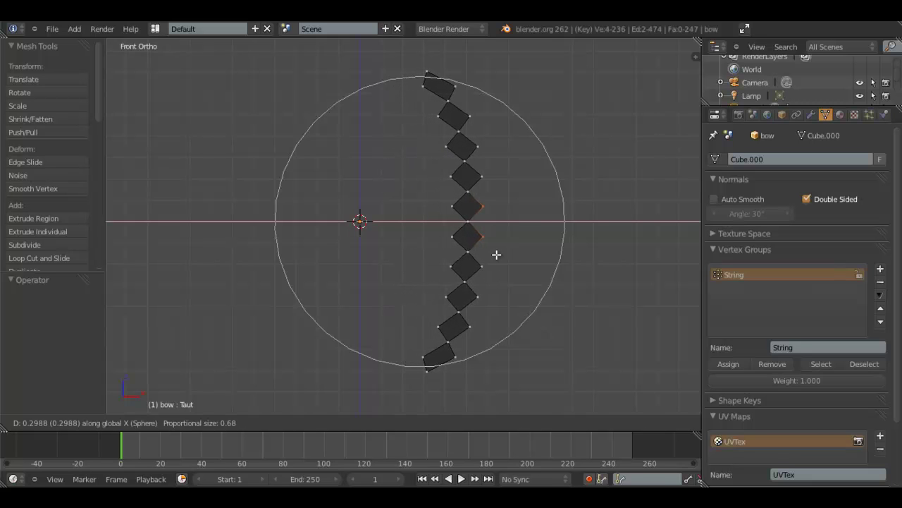
scroll(496, 254, "up", 1)
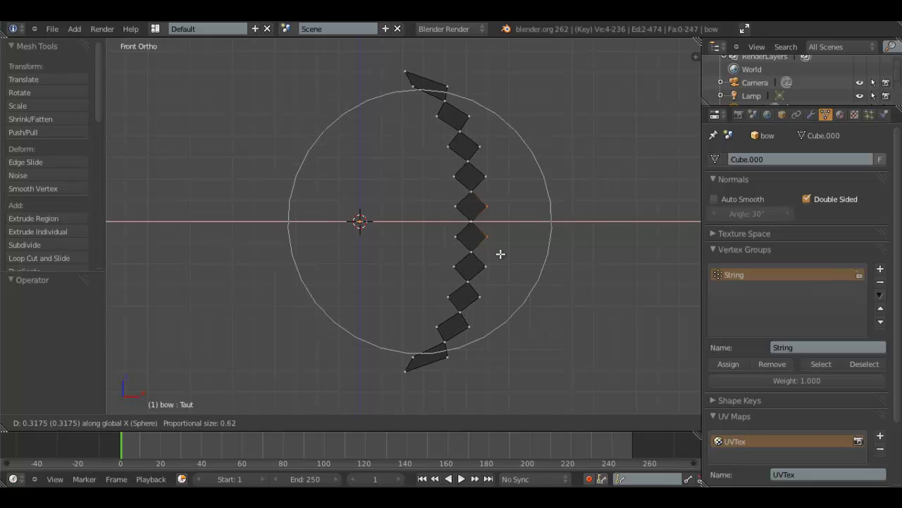
left_click(508, 254)
mouse_move(508, 254)
middle_mouse_down()
mouse_move(476, 256)
mouse_move(510, 272)
mouse_move(533, 244)
mouse_move(599, 218)
mouse_move(423, 245)
mouse_move(462, 276)
mouse_move(385, 267)
mouse_move(323, 276)
mouse_move(381, 294)
middle_mouse_up()
Step: In solid object mode, raise the Taut shape key value to 1.000
key("Tab")
key("z")
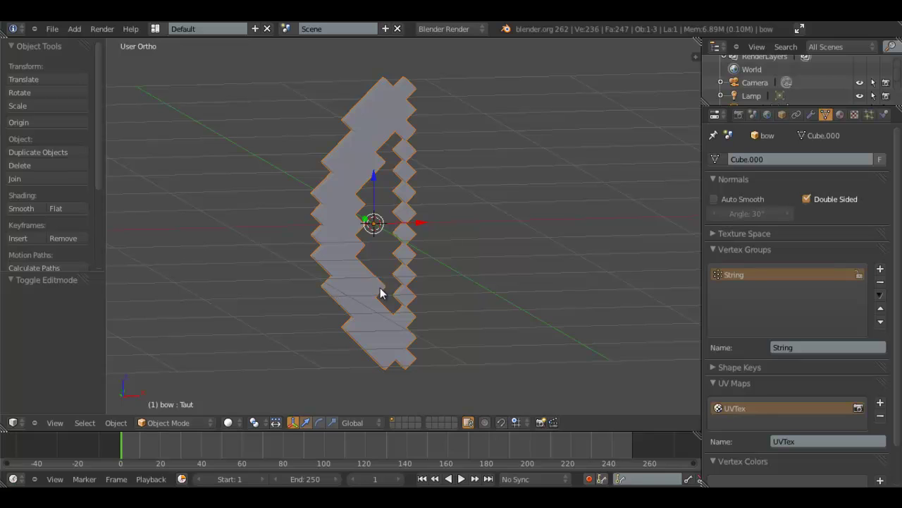
left_click(747, 383)
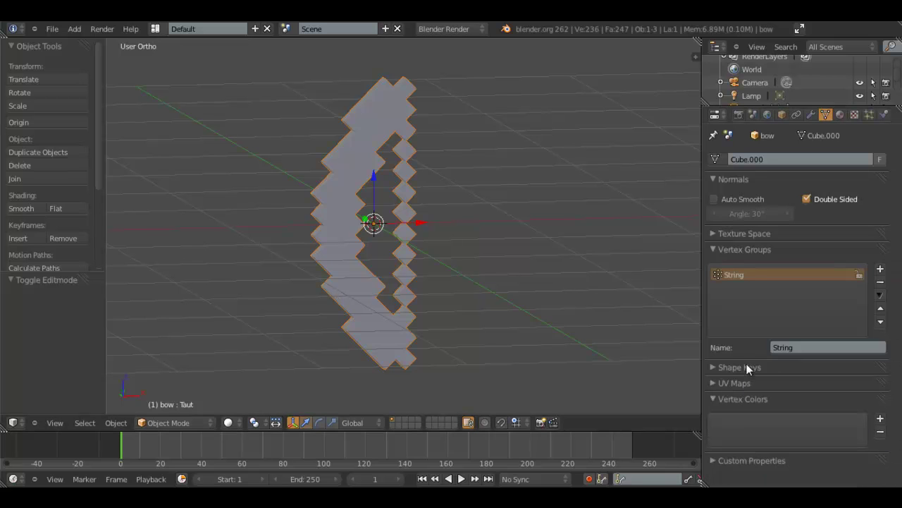
left_click(749, 367)
scroll(760, 427, "down", 3)
left_click_drag(753, 446, 881, 445)
Step: Return to the front view and re-enter edit mode on the bow
key("KP_1")
scroll(435, 181, "up", 2)
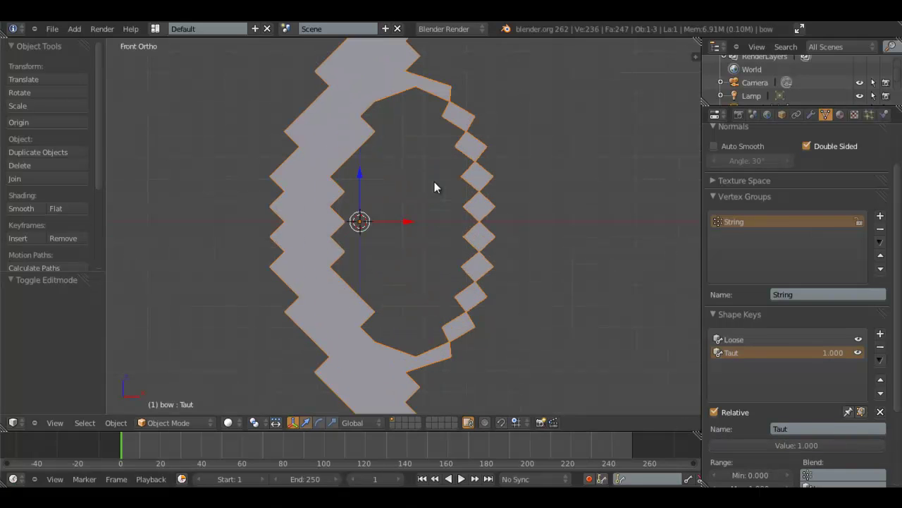
scroll(434, 181, "down", 1)
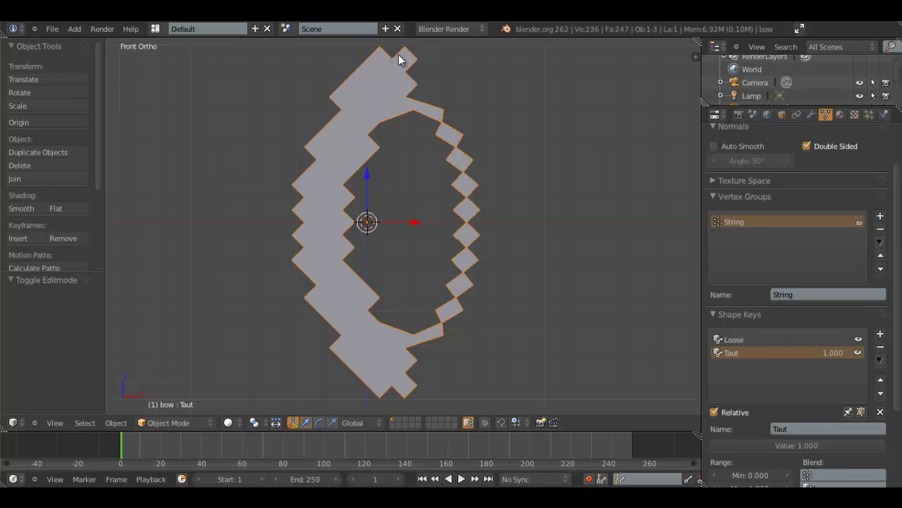
key("Tab")
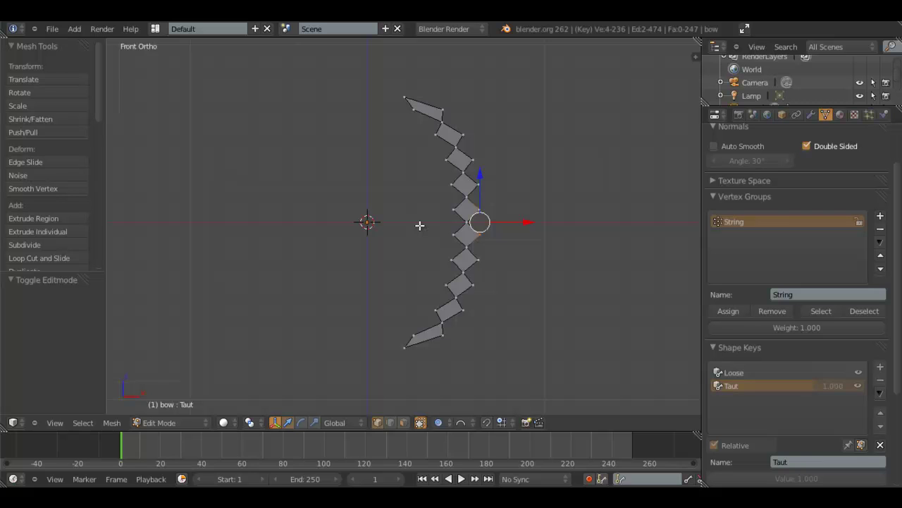
Step: Reveal the whole bow and box-select the faces at its top and bottom tips in wireframe
key("alt+h")
key("a")
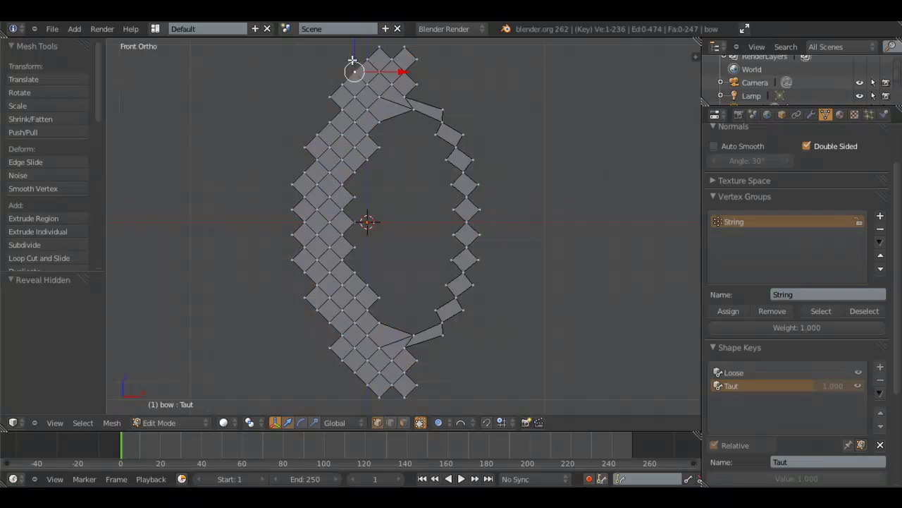
left_click(403, 422)
key("z")
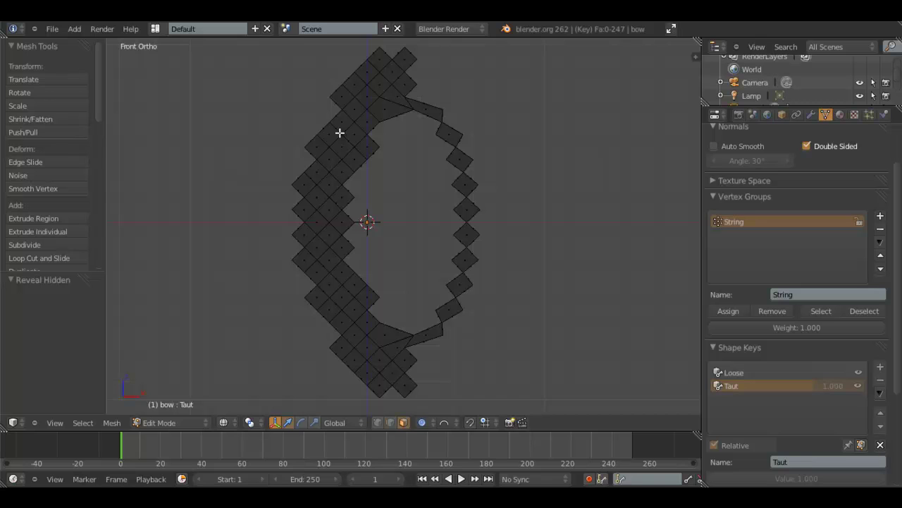
key("b")
left_click_drag(256, 38, 509, 90)
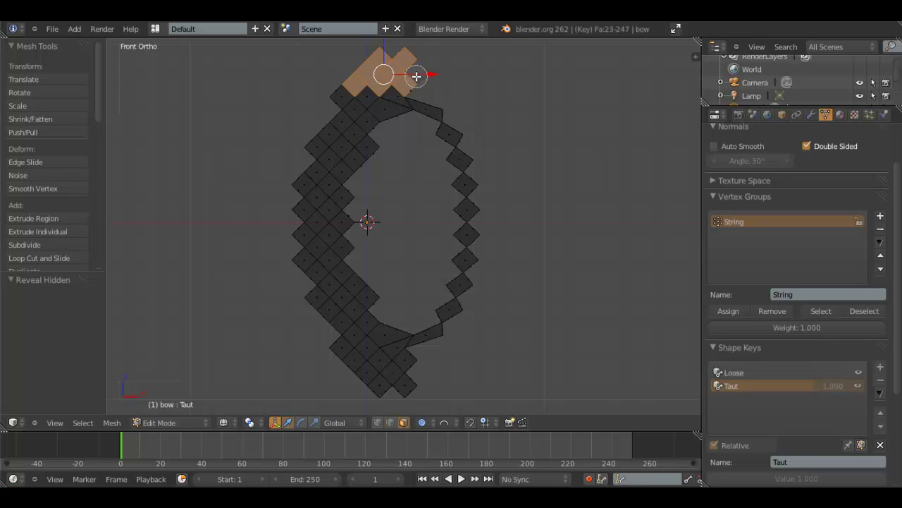
middle_click_drag(417, 76, 414, 82)
left_click_drag(414, 82, 415, 84)
key("b")
left_click_drag(446, 404, 326, 354)
middle_click_drag(368, 313, 493, 296)
key("KP_1")
Step: Try scaling the selected tips along the Z axis, undoing and cancelling the attempts
key("s")
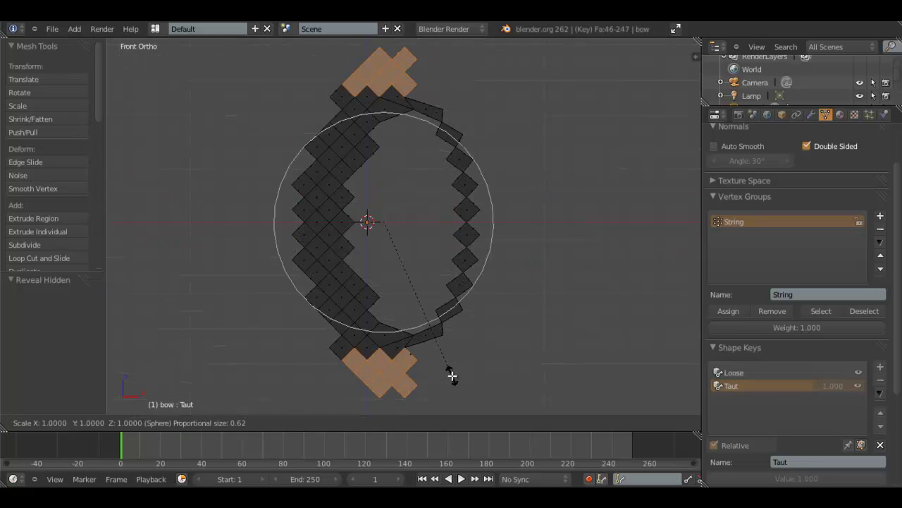
key("z")
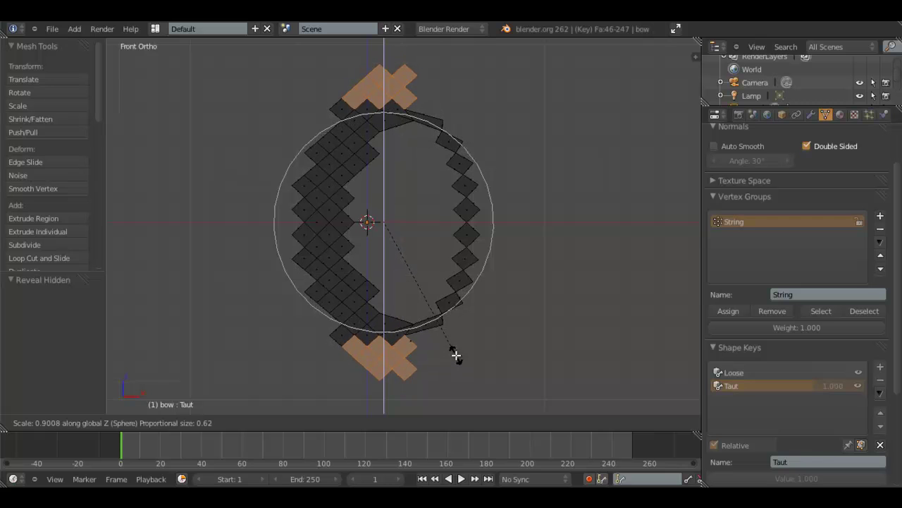
scroll(455, 357, "up", 6)
left_click(455, 354)
key("ctrl+z")
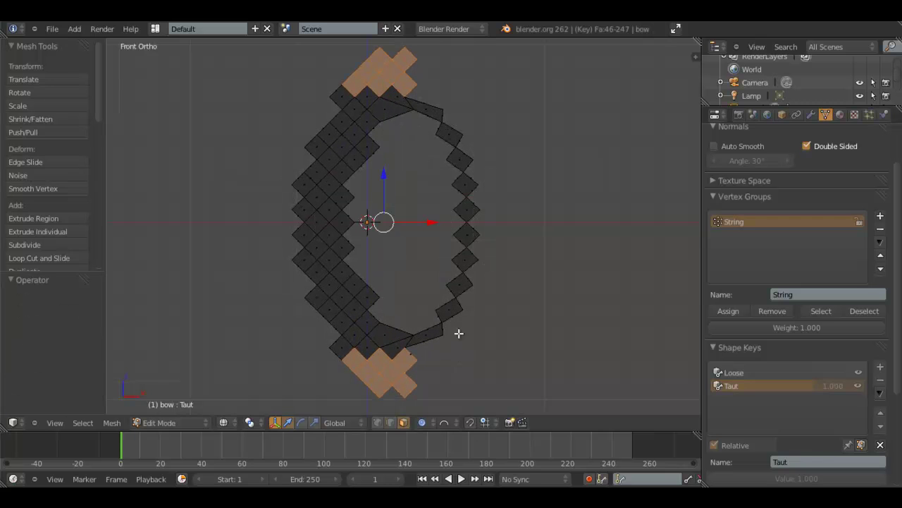
key("s")
key("z")
key("z")
left_click(458, 353)
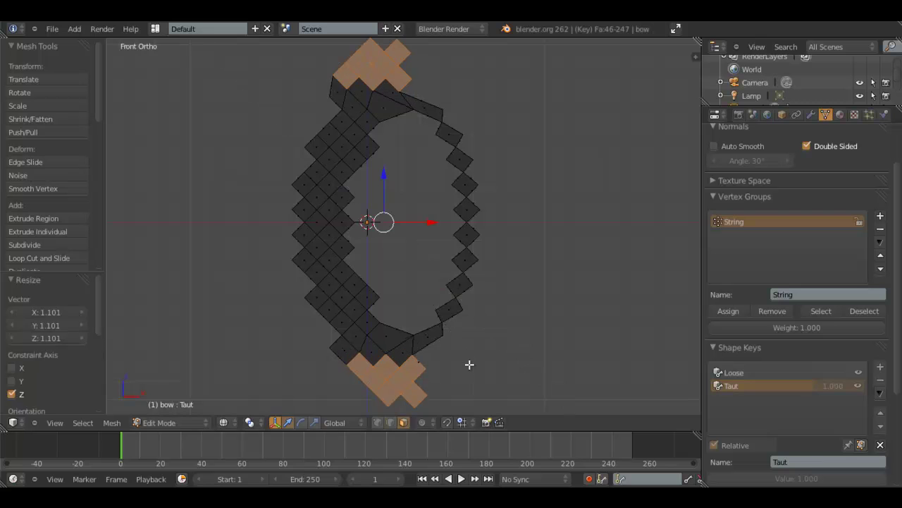
key("s")
key("z")
key("Escape")
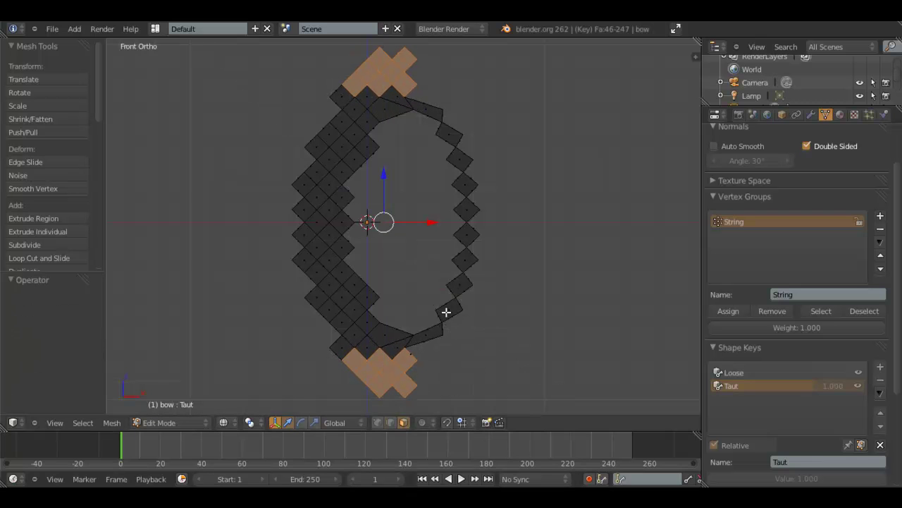
Step: With proportional editing on, scale both tips uniformly to 0.924, then return to Object Mode
key("o")
key("s")
key("z")
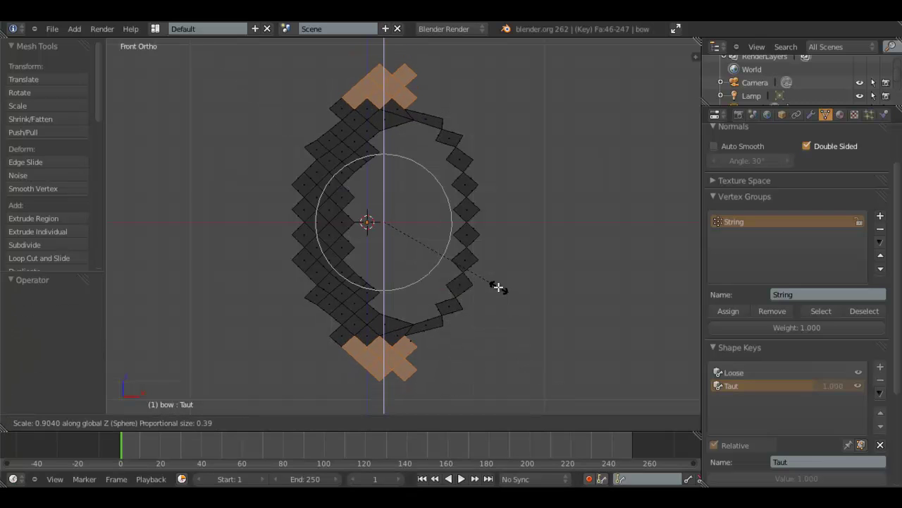
left_click(498, 284)
key("ctrl+z")
key("s")
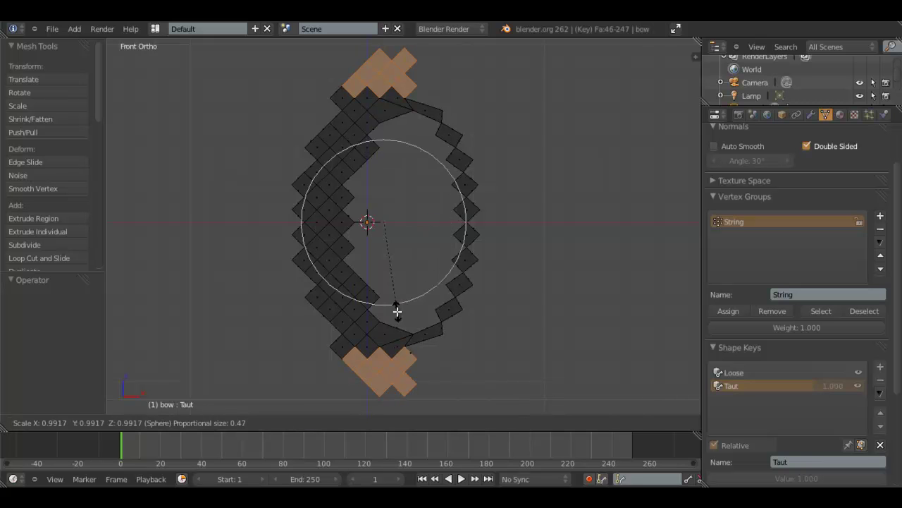
scroll(396, 311, "down", 2)
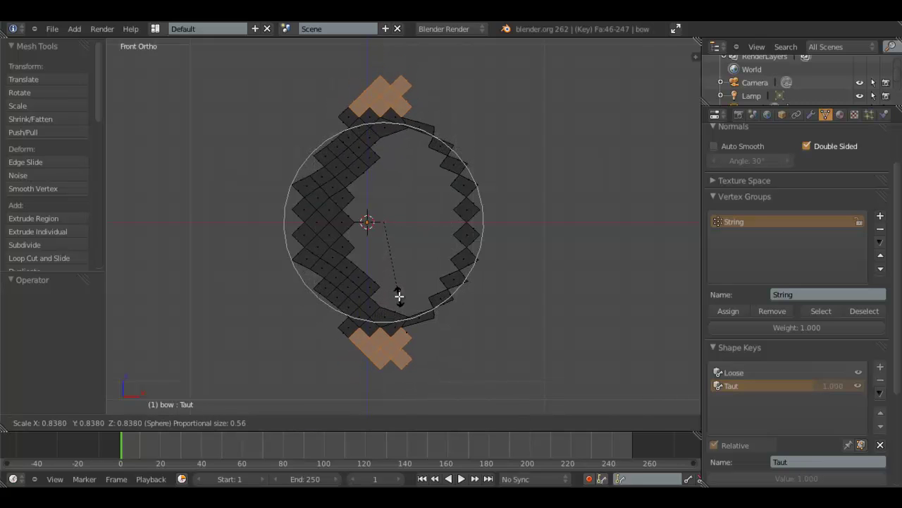
left_click(391, 305)
middle_click_drag(391, 304, 433, 327)
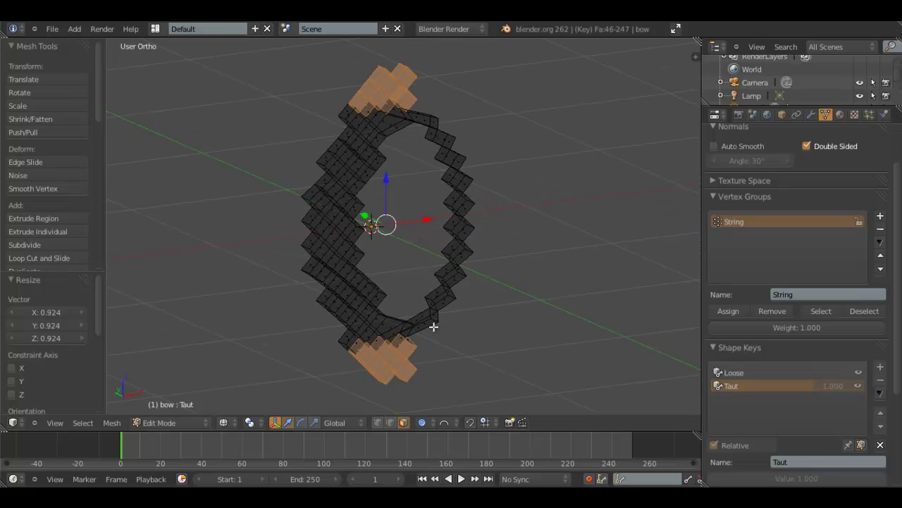
key("Tab")
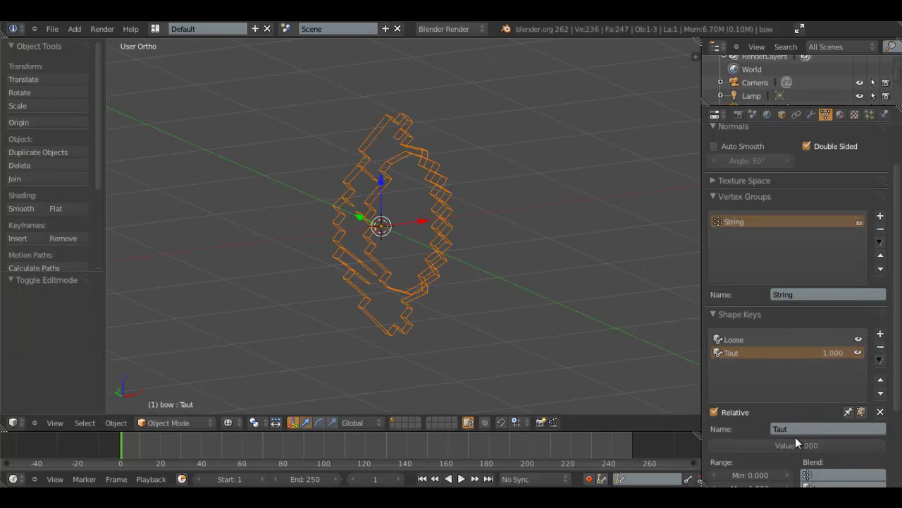
Step: Slide the Taut value to preview the bend, leaving it at 0.000 in solid front view
left_click_drag(855, 446, 653, 445)
key("z")
middle_click_drag(441, 282, 779, 416)
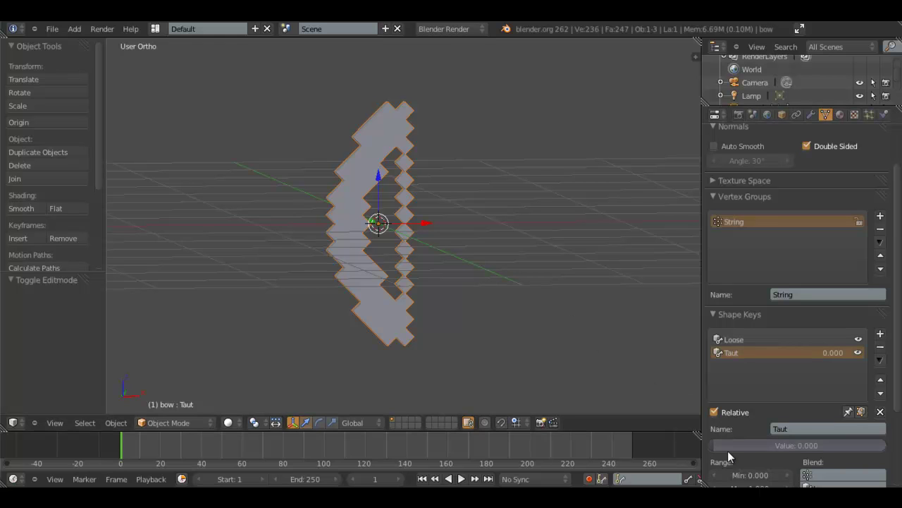
left_click_drag(717, 447, 393, 187)
left_click_drag(742, 447, 506, 431)
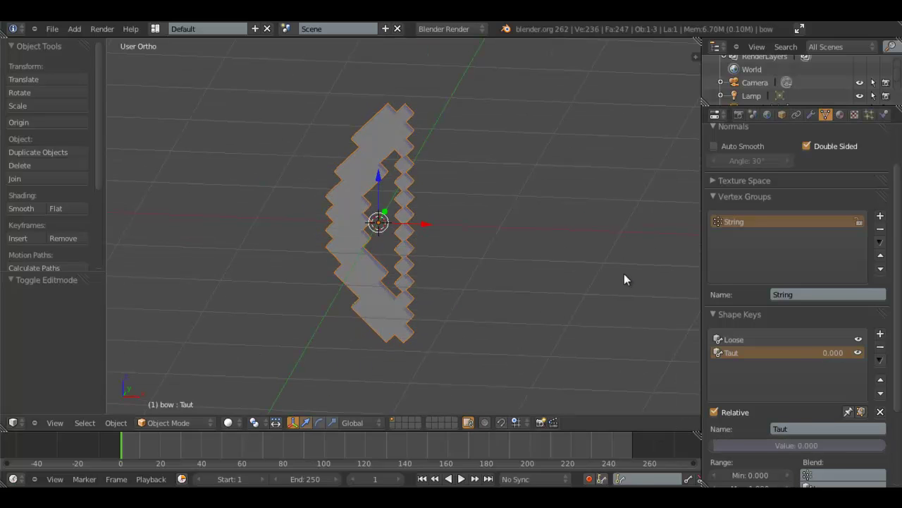
key("KP_1")
scroll(837, 432, "up", 2)
scroll(782, 435, "down", 5)
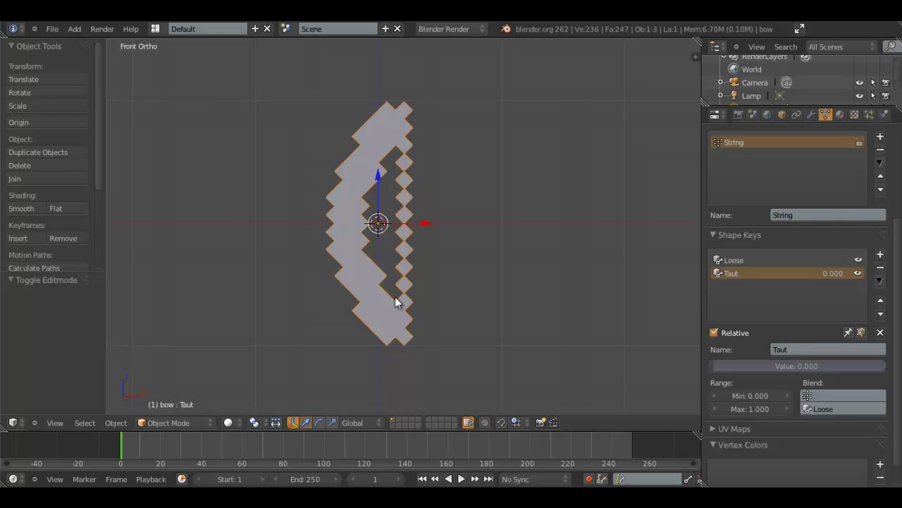
Step: Append the arrow object from the Bow and Arrow file and rotate it 180° around Z
key("shift+F1")
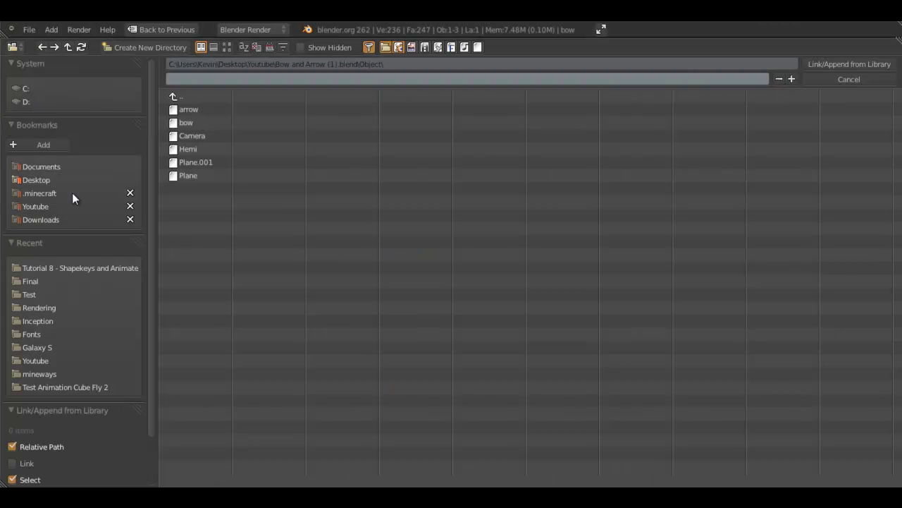
left_click(217, 109)
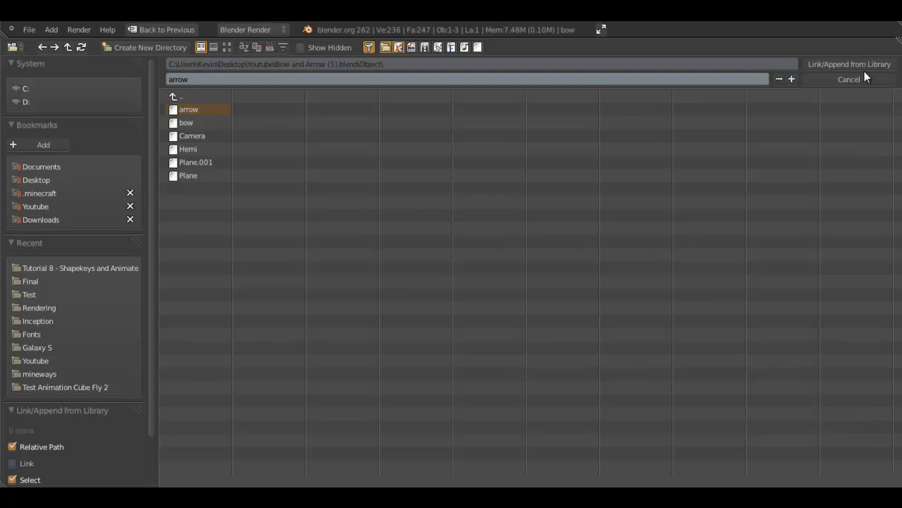
left_click(848, 64)
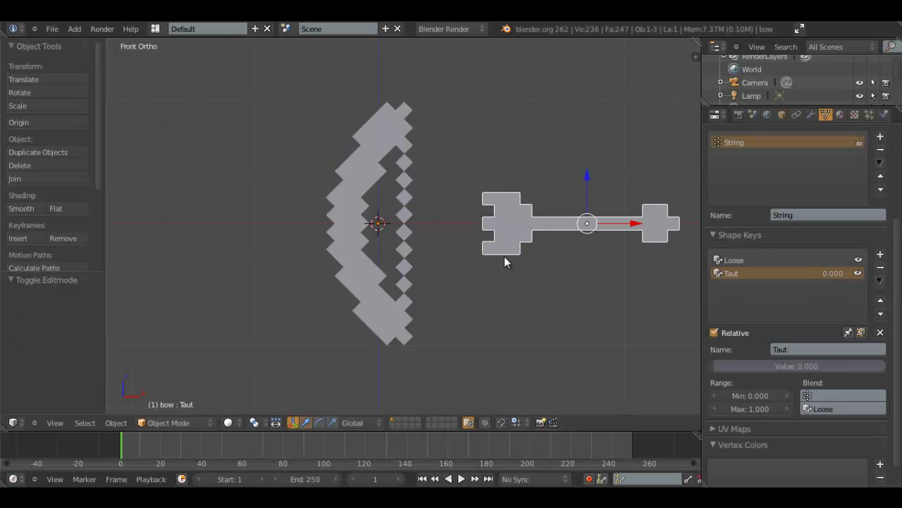
type("rz180")
key("Return")
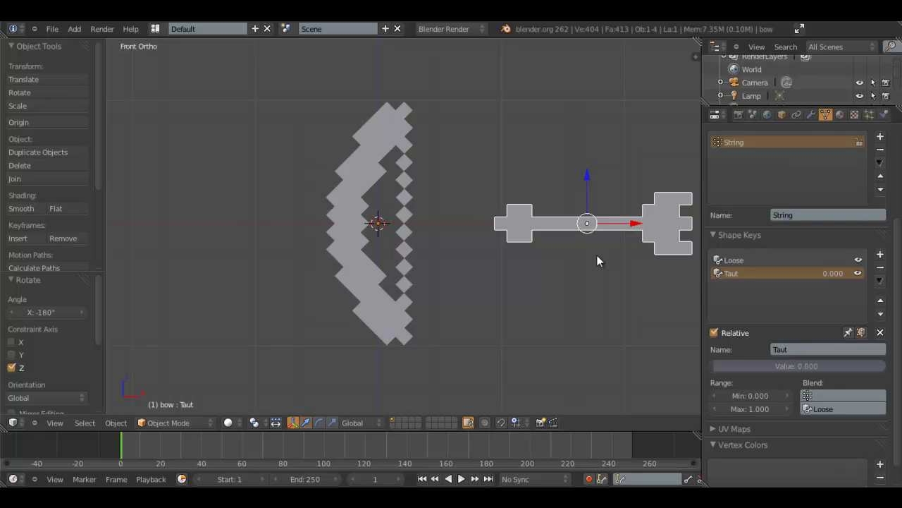
Step: Scale the arrow to 0.620, then 0.891, sliding it along X into the bow
key("s")
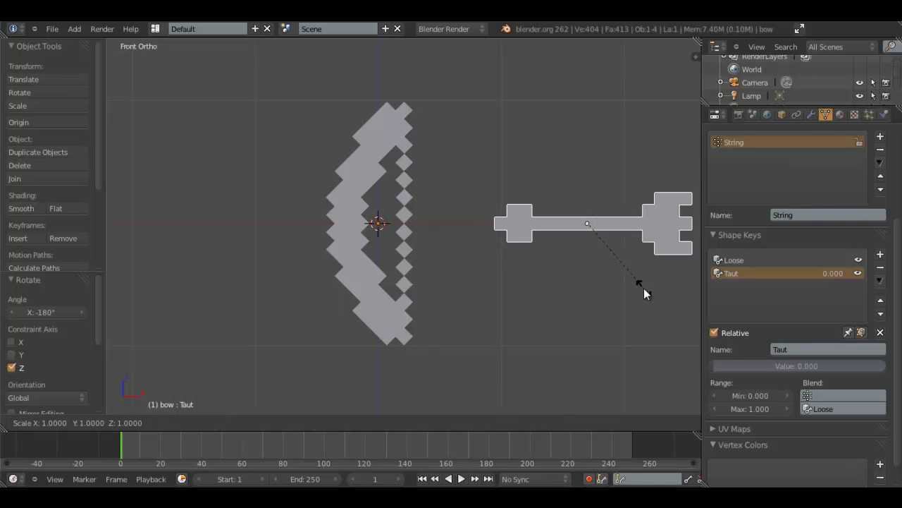
left_click(631, 254)
key("g")
key("x")
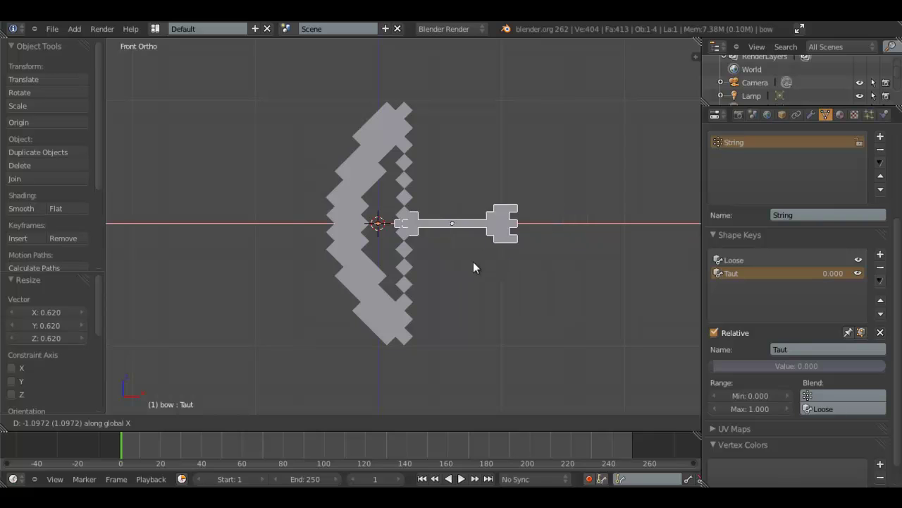
left_click(384, 276)
key("s")
left_click(415, 282)
key("z")
scroll(417, 291, "up", 4)
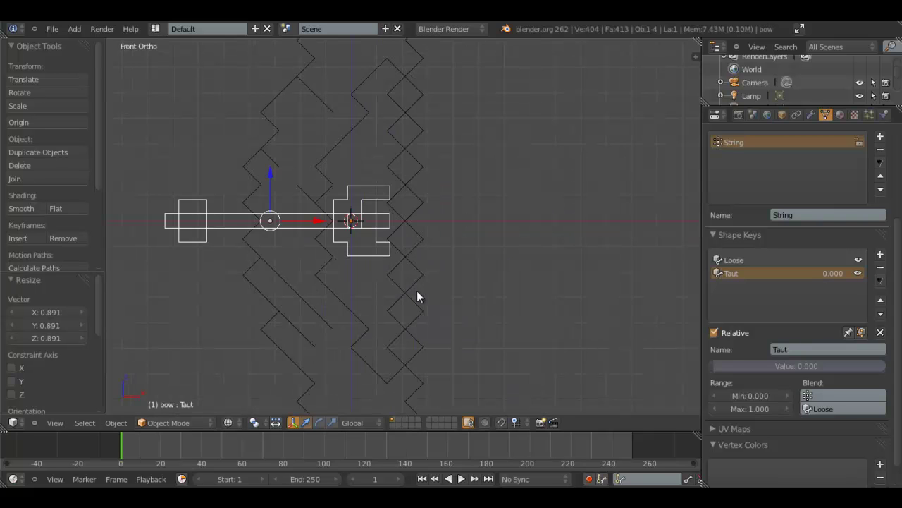
key("g")
key("x")
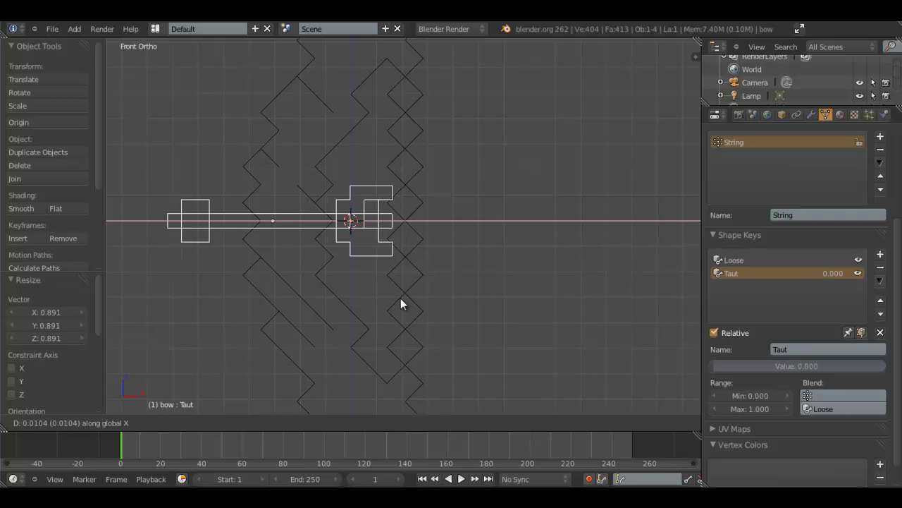
left_click(400, 298)
middle_click_drag(404, 301, 413, 310)
scroll(413, 311, "down", 3)
key("z")
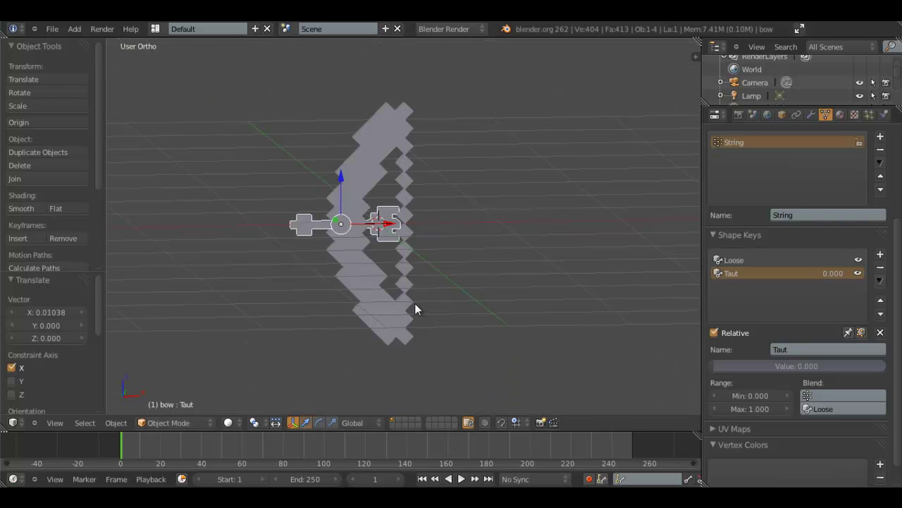
Step: Stretch the arrow along X, resize it uniformly, and reposition it along X
key("s")
key("x")
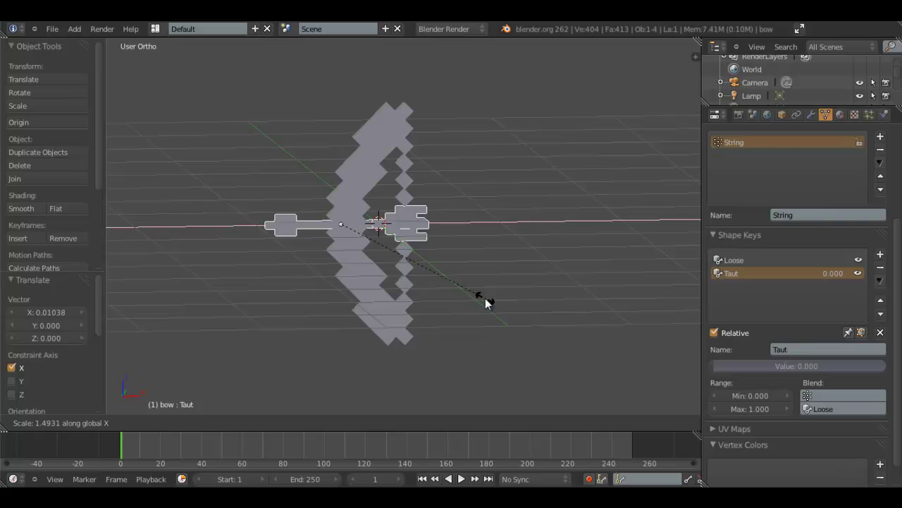
left_click(485, 298)
key("g")
key("x")
left_click(454, 296)
key("s")
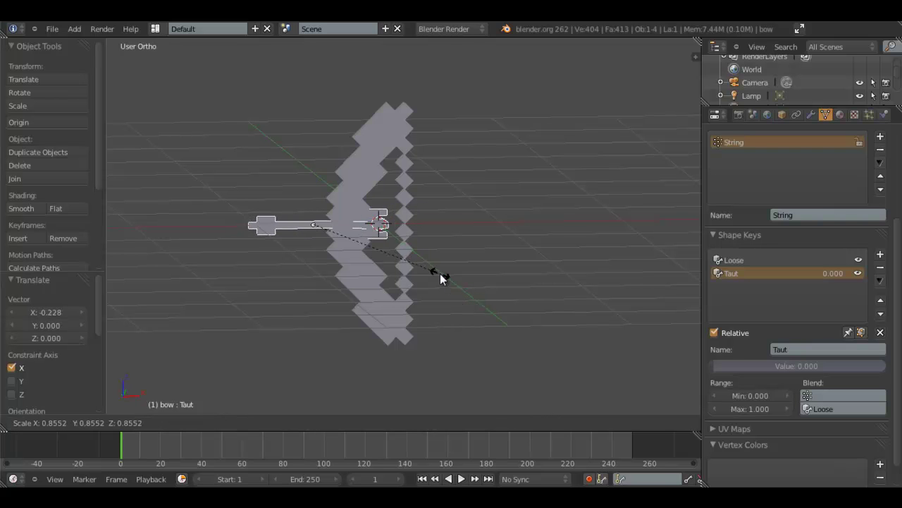
left_click(441, 273)
key("g")
key("x")
left_click(453, 273)
middle_click_drag(453, 273, 498, 319)
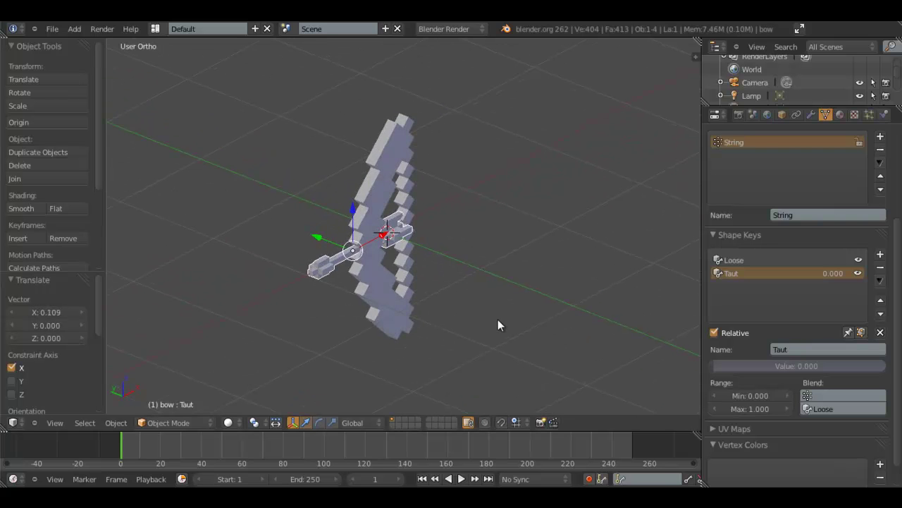
Step: Restore the accidentally deleted arrow, adjust its X length, and move it to the string
key("x")
left_click(485, 316)
left_click(480, 259)
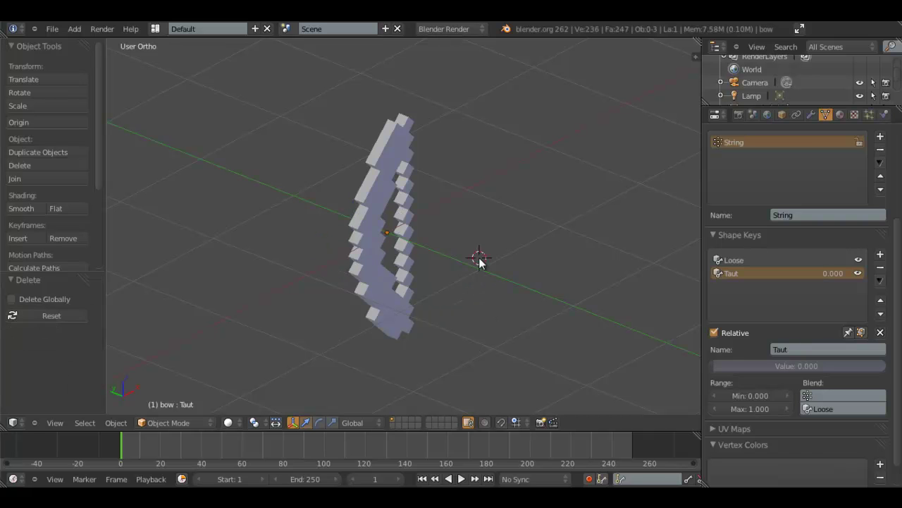
key("ctrl+z")
key("s")
key("x")
left_click(464, 282)
key("KP_1")
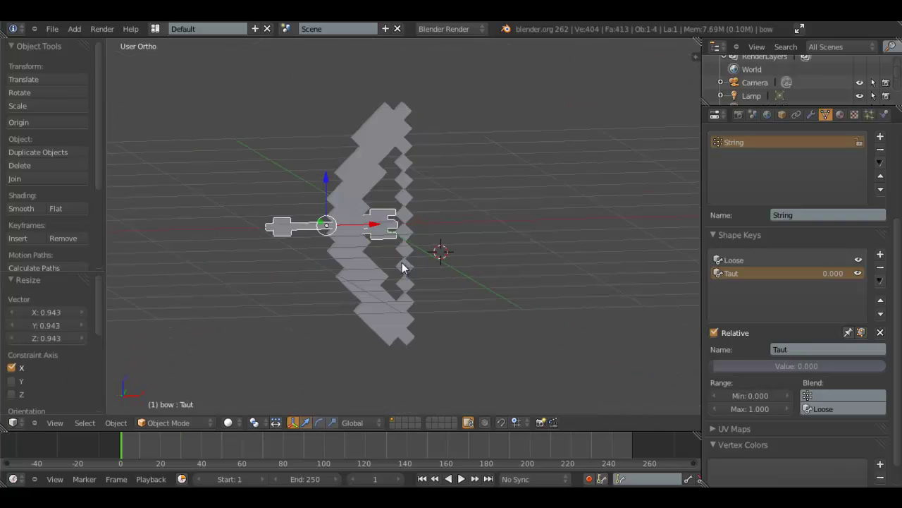
key("x")
key("g")
key("x")
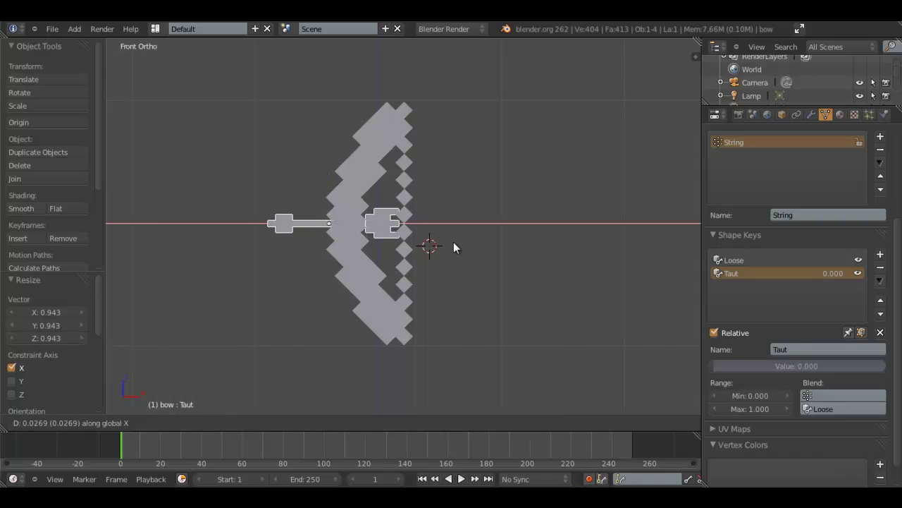
left_click(457, 243)
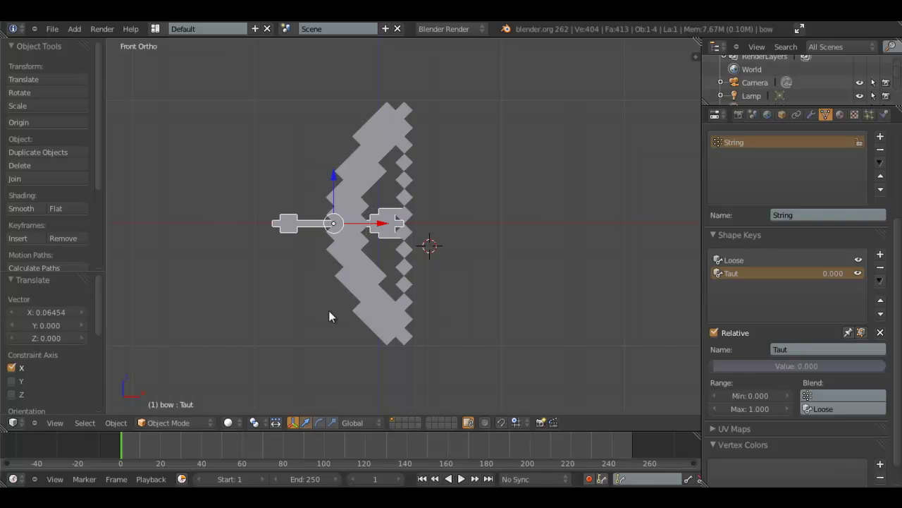
Step: Keyframe the arrow's location, rotation and scale and the bow's Taut value 0.000 at frame 1
right_click(294, 219)
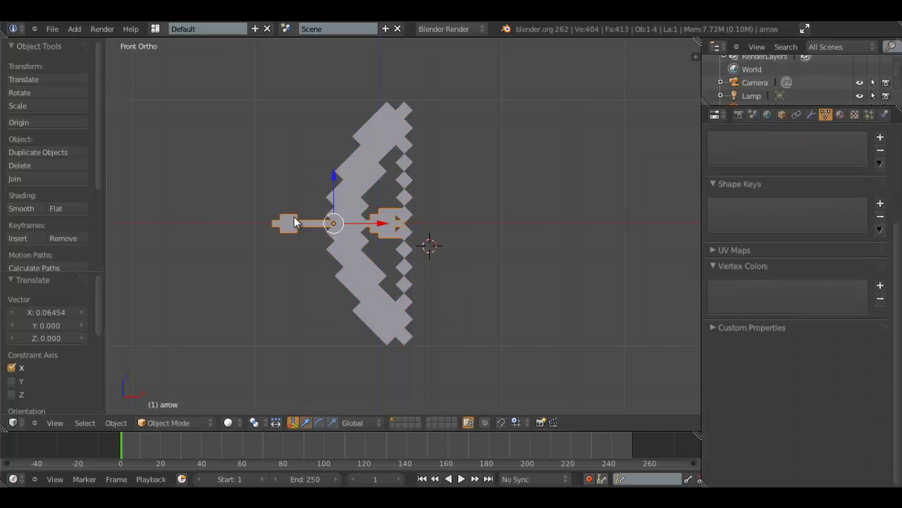
key("i")
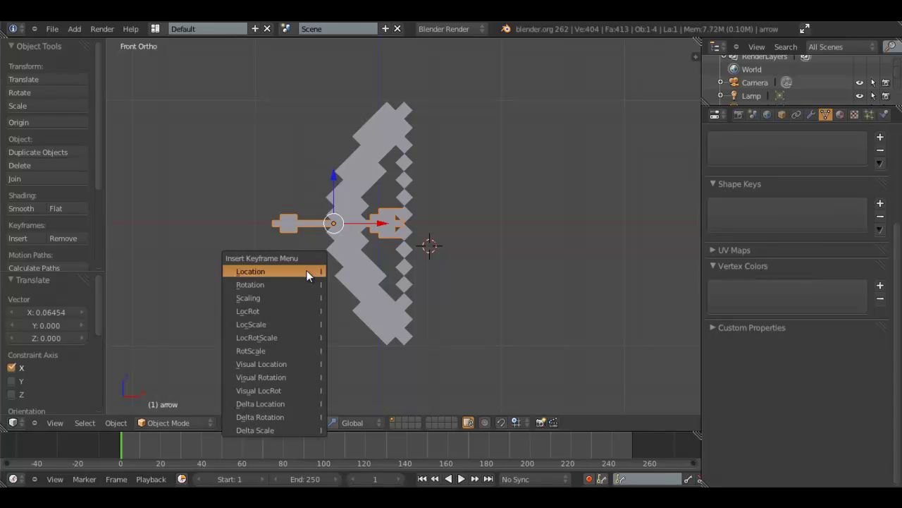
left_click(305, 337)
right_click(389, 294)
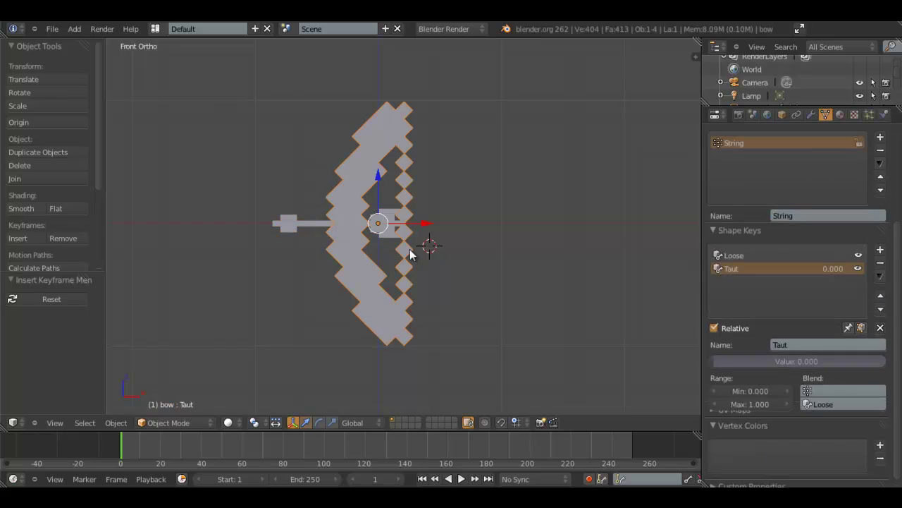
left_click(733, 273)
right_click(753, 365)
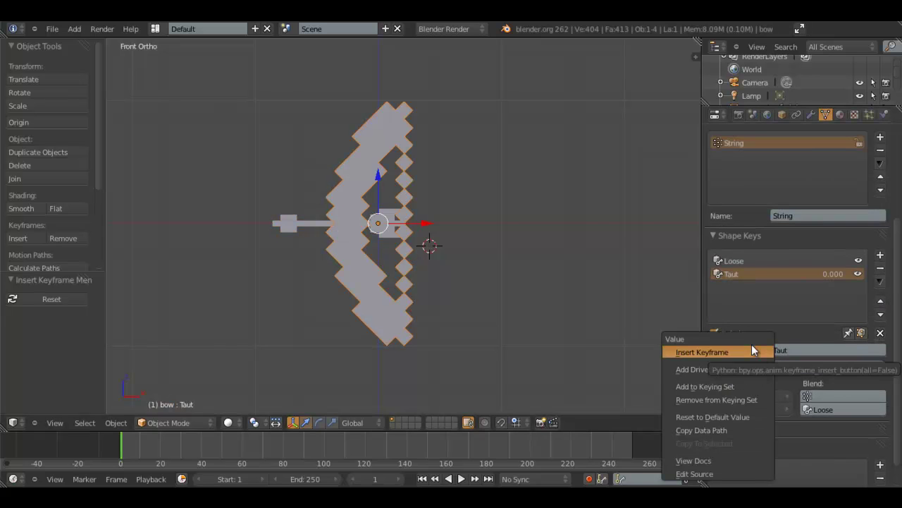
left_click(759, 349)
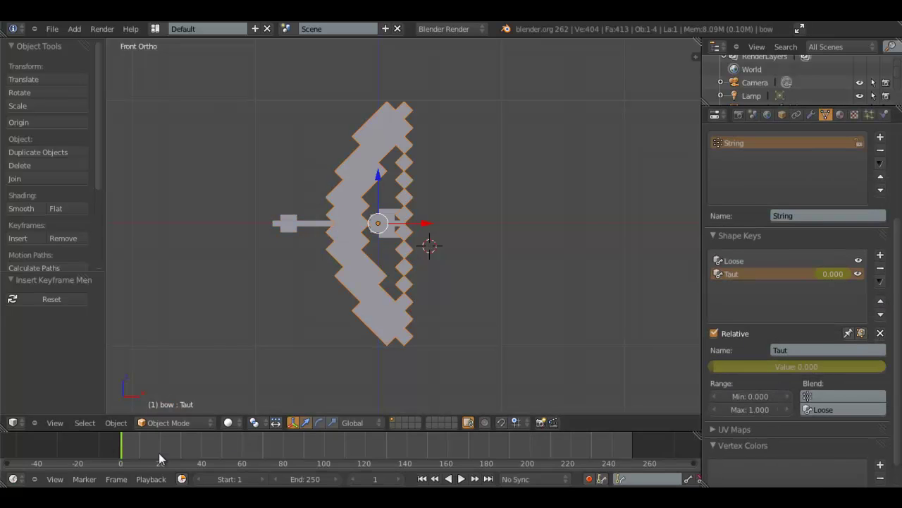
Step: Move the timeline to frame 20 and select the bow again
left_click_drag(130, 450, 160, 459)
right_click(276, 229)
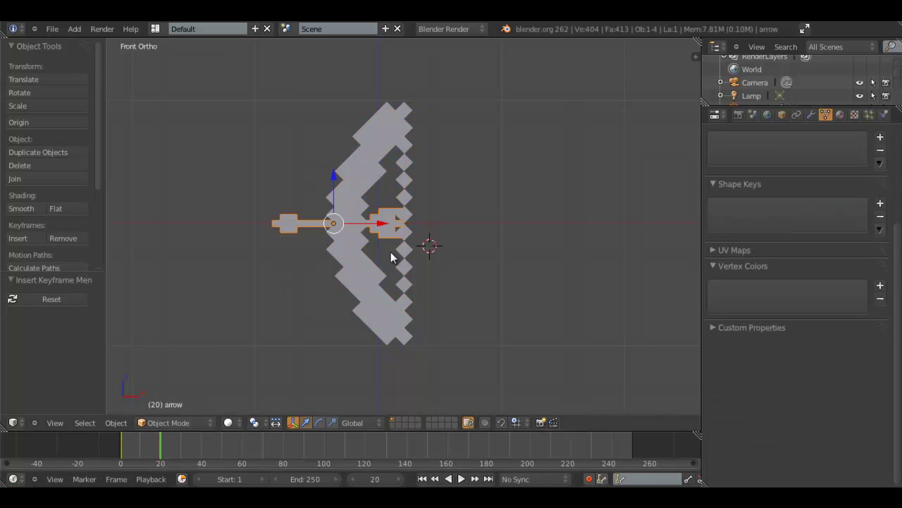
scroll(338, 282, "up", 3)
scroll(377, 256, "down", 2)
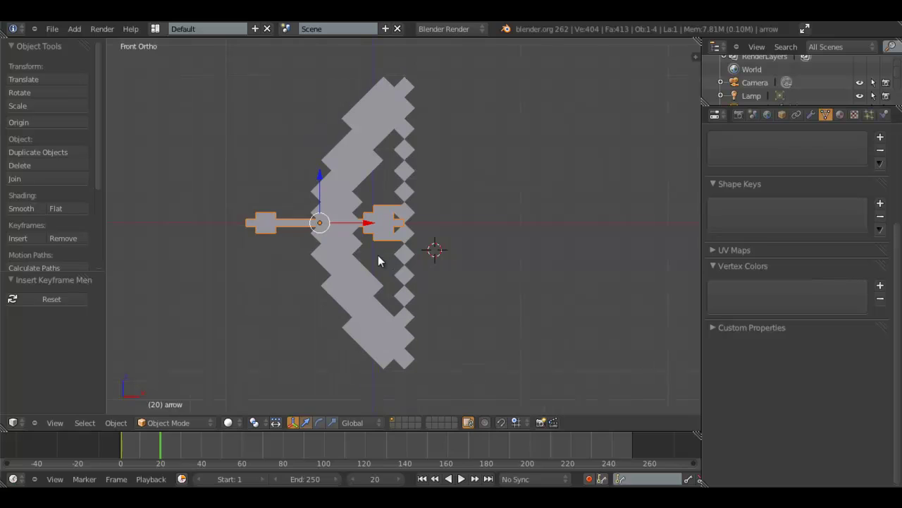
scroll(788, 223, "up", 4)
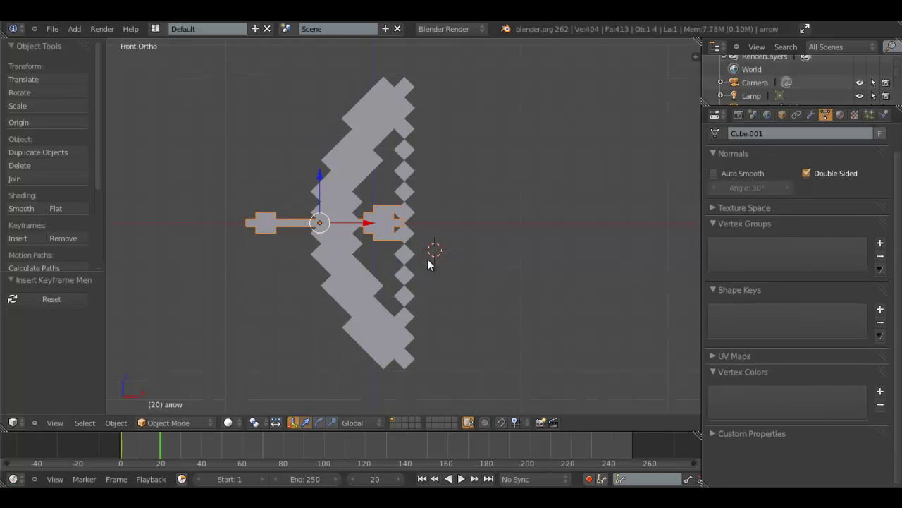
right_click(329, 179)
right_click(285, 222)
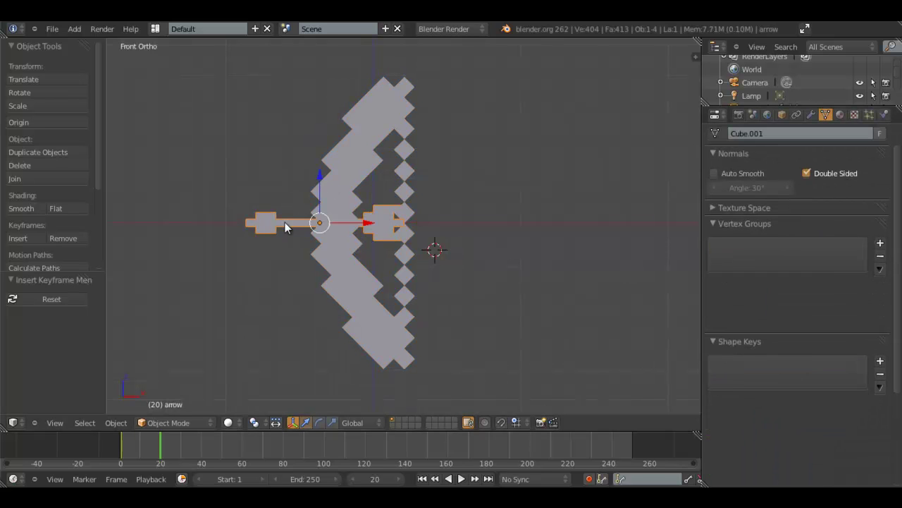
right_click(403, 157)
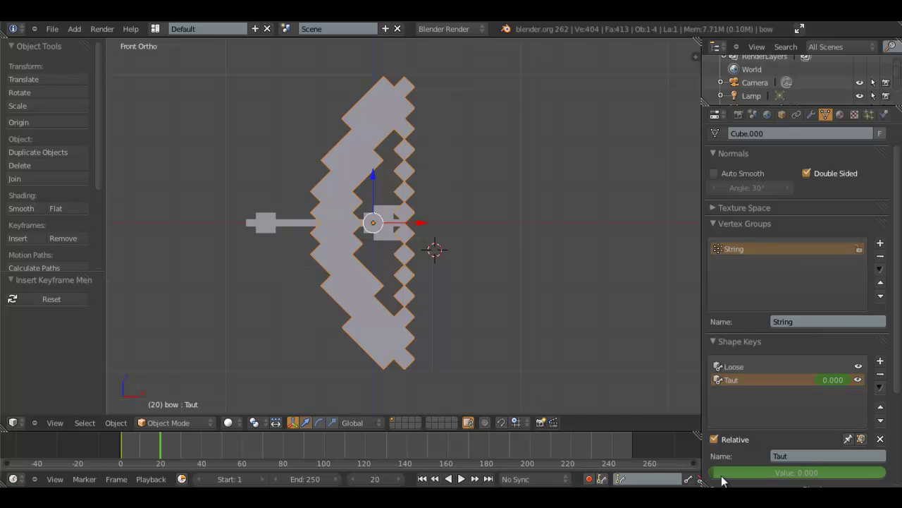
Step: At frame 20, raise Taut to 0.734 and key the arrow pulled back along X
left_click_drag(723, 474, 830, 466)
right_click(757, 474)
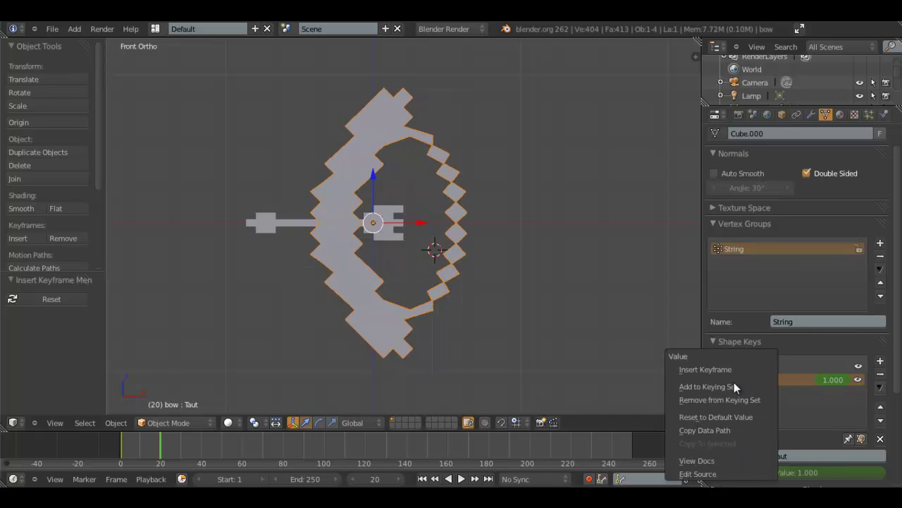
right_click(259, 215)
key("g")
key("x")
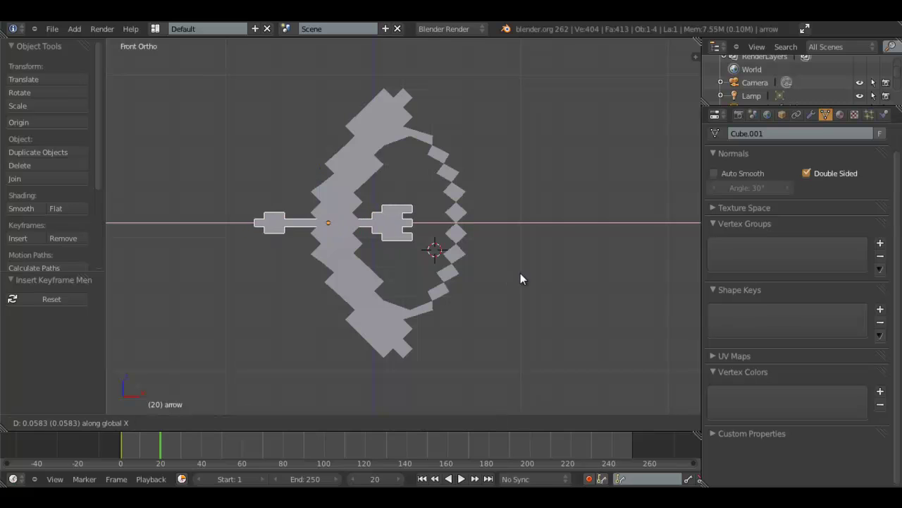
left_click(566, 292)
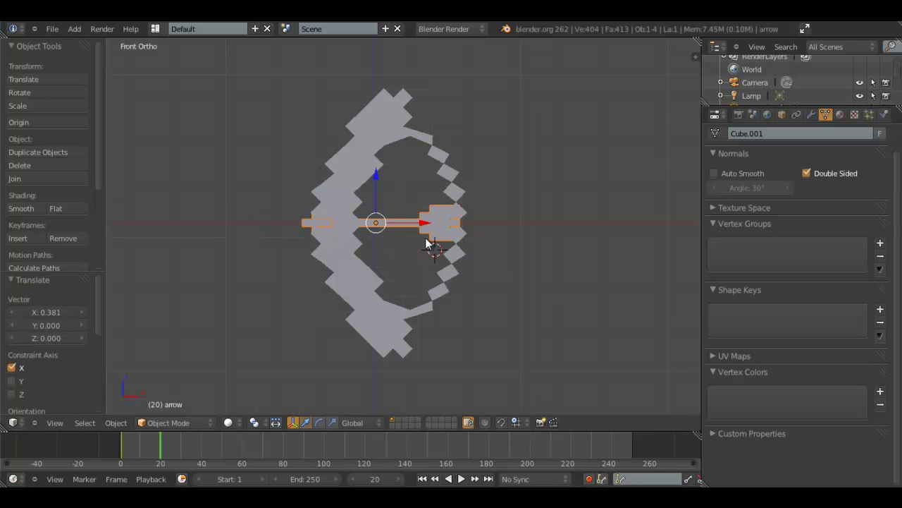
key("i")
left_click(425, 237)
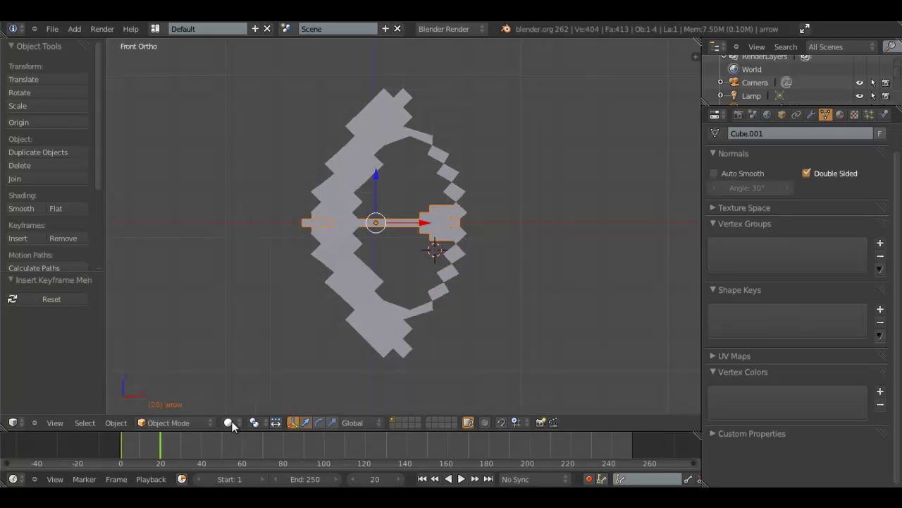
Step: Move to a later frame, then play the animation from the start and stop it
left_click(160, 449)
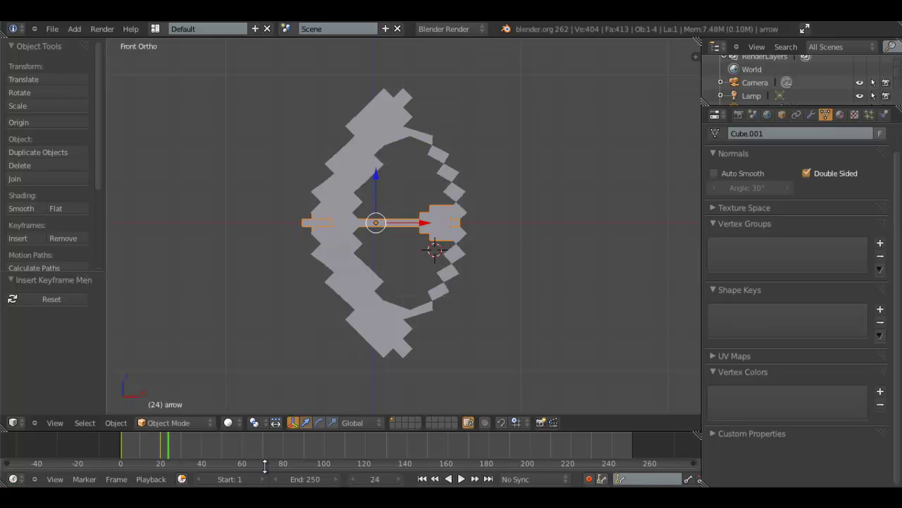
left_click(425, 479)
key("alt+a")
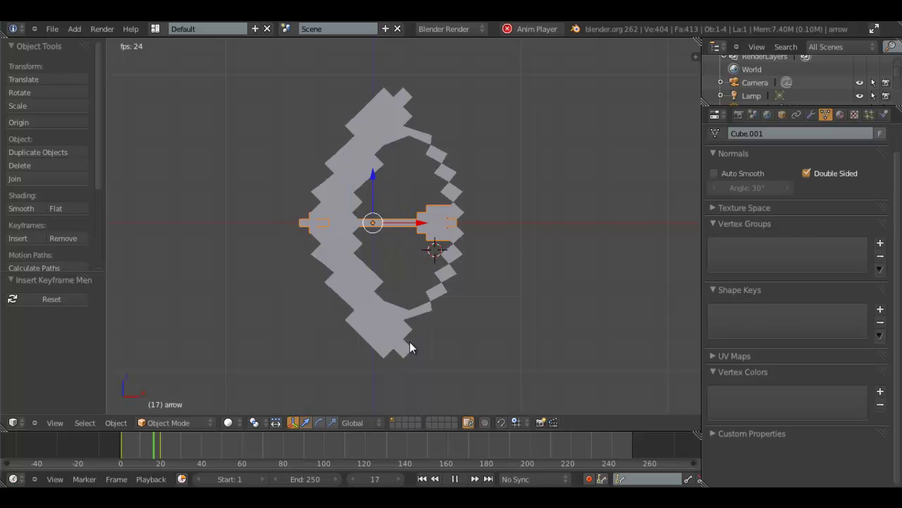
key("a")
key("alt+a")
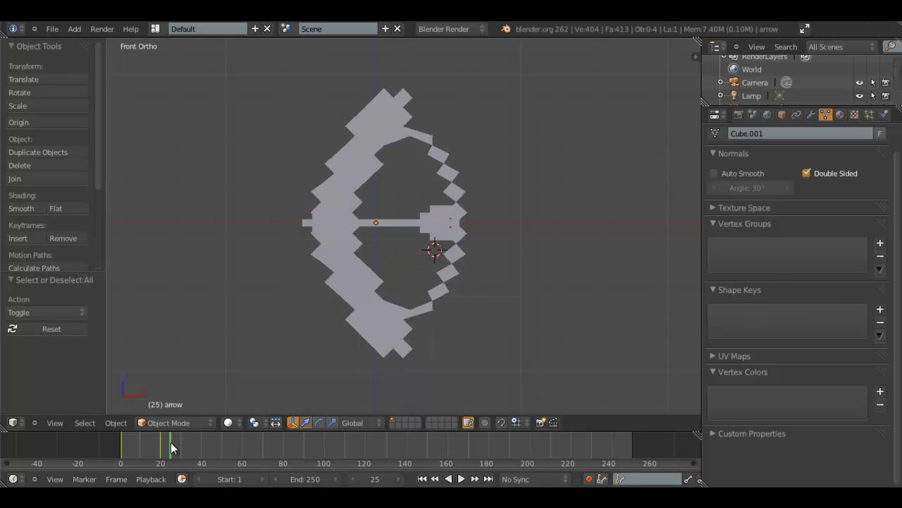
Step: At frame 25, key Taut back at 0 and key the arrow pushed forward along X
right_click(355, 259)
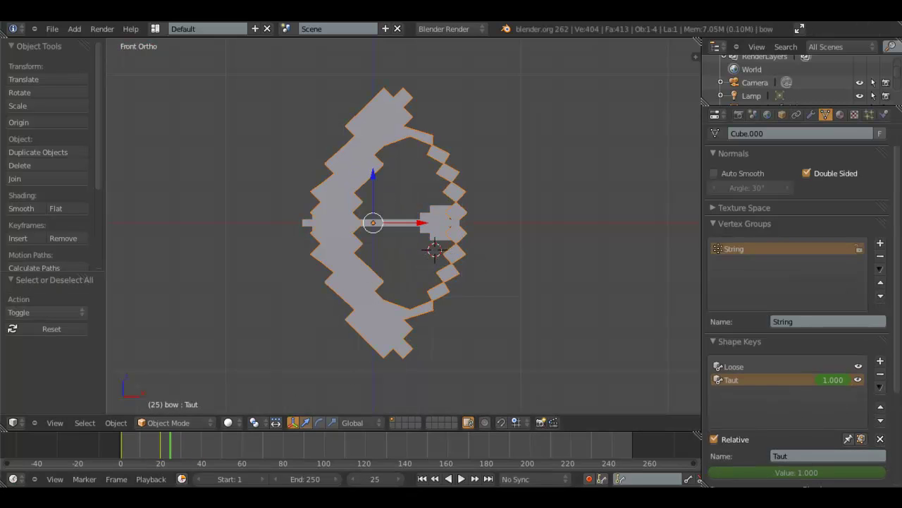
left_click_drag(797, 472, 748, 472)
right_click(749, 472)
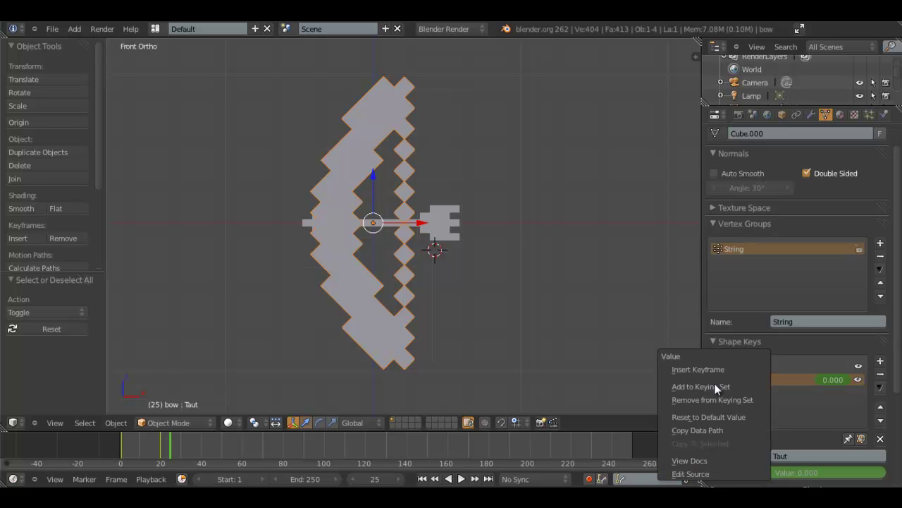
left_click(706, 369)
right_click(439, 223)
key("g")
key("x")
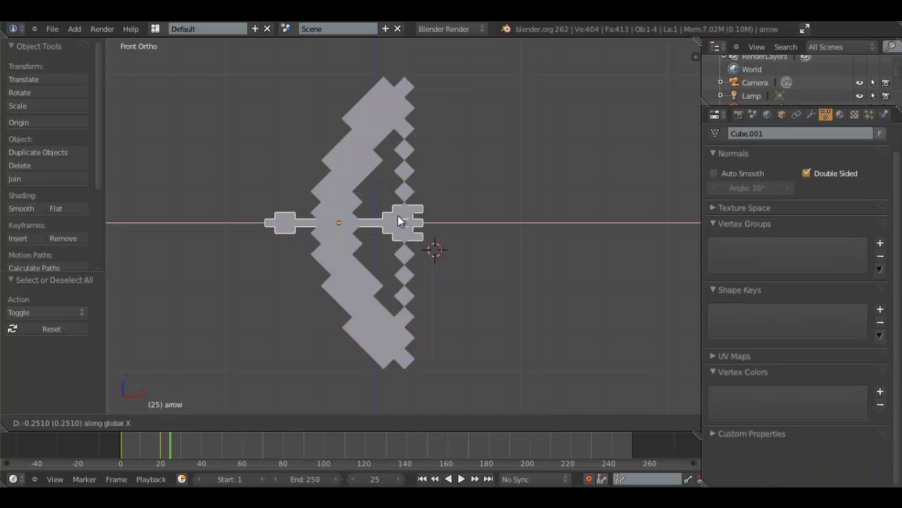
left_click(386, 232)
key("i")
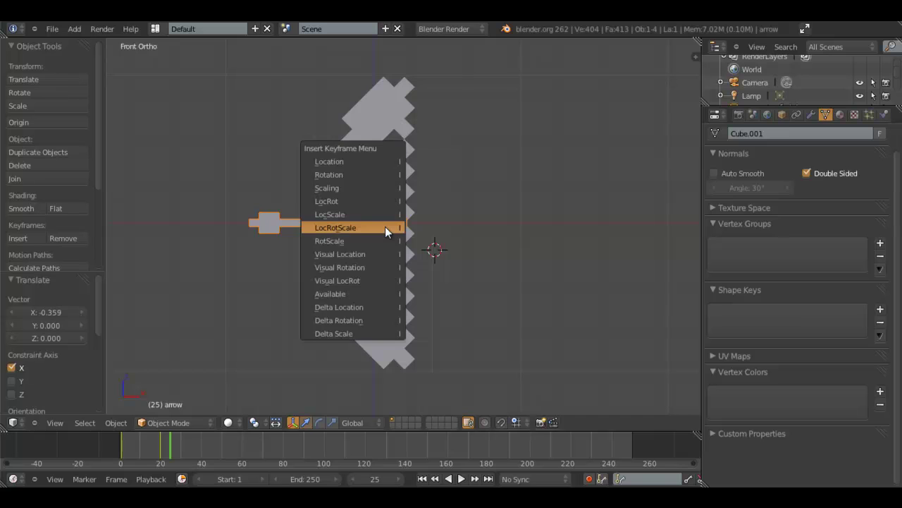
left_click(385, 227)
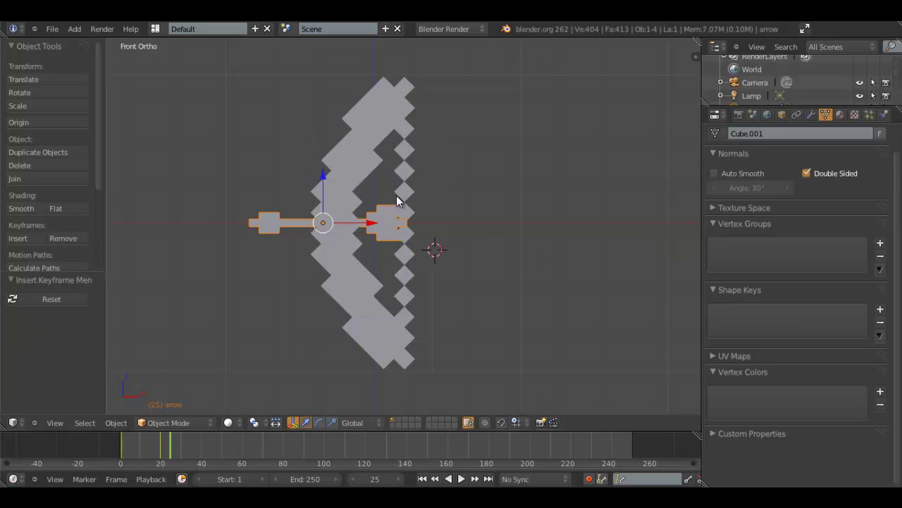
Step: At frame 60, move the arrow far left along X and key its location, rotation and scale
left_click(192, 435)
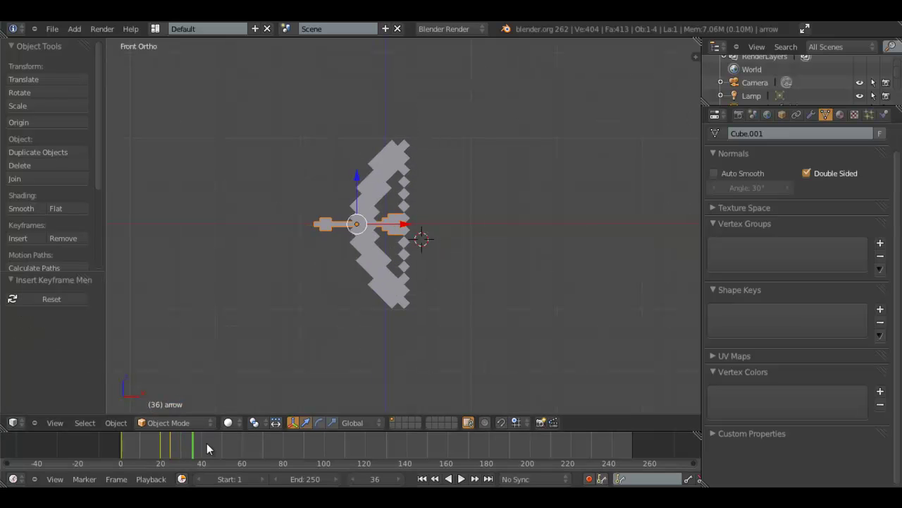
left_click(242, 454)
middle_click_drag(277, 296, 437, 257)
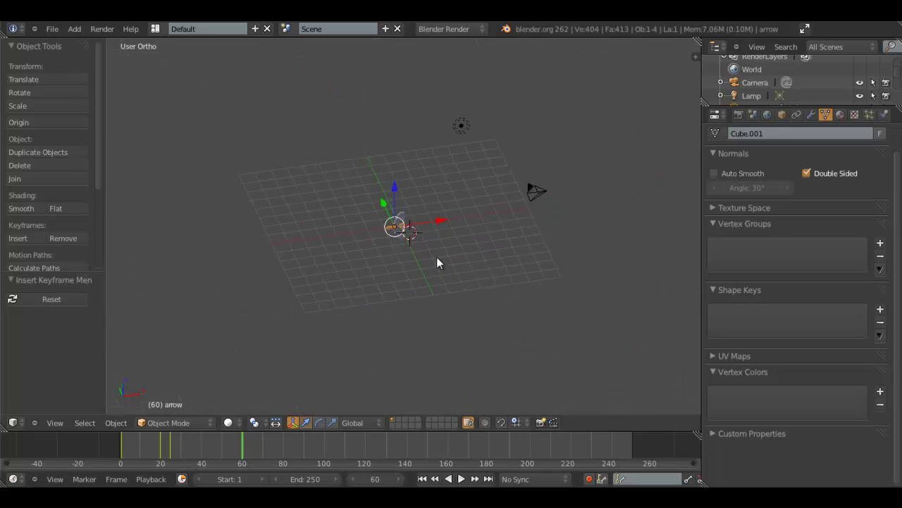
key("g")
key("x")
left_click(298, 280)
key("i")
left_click(298, 283)
Step: Play the animation from the start in front view to watch the arrow fire, then stop it
key("KP_1")
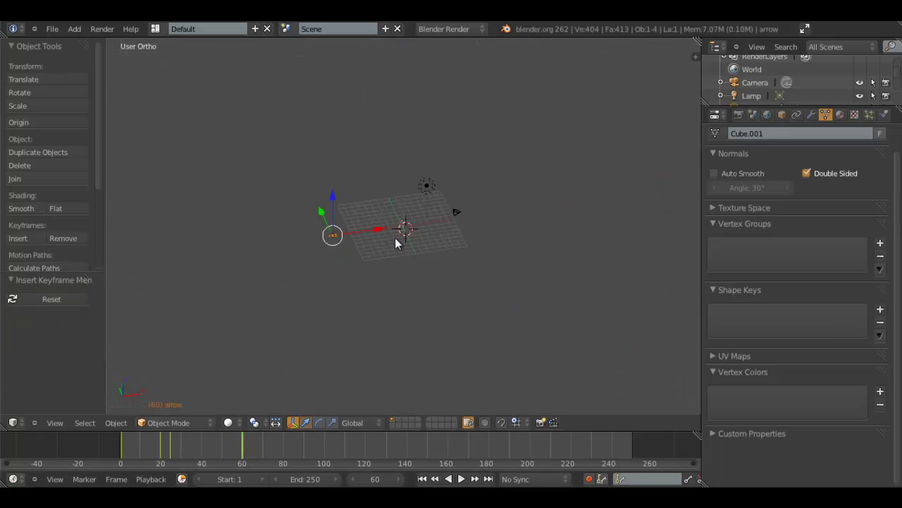
scroll(422, 280, "up", 4)
left_click(423, 479)
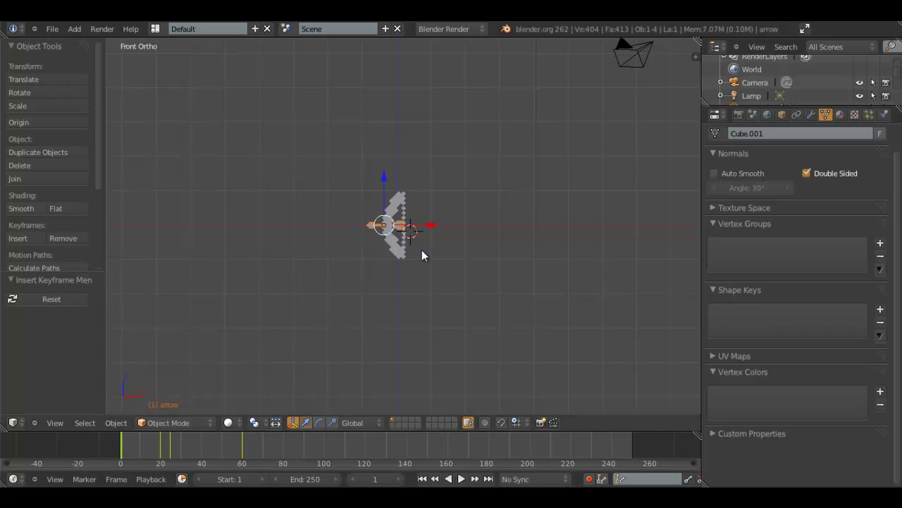
key("alt+a")
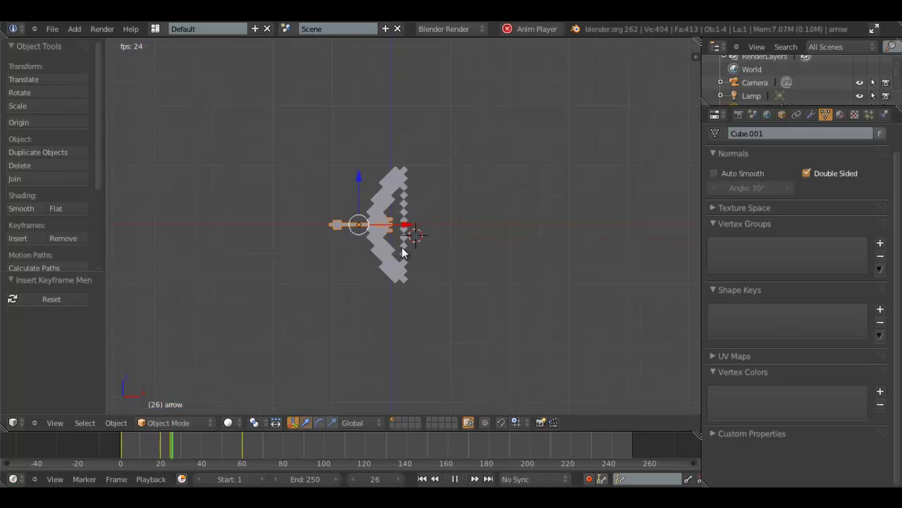
left_click(423, 478)
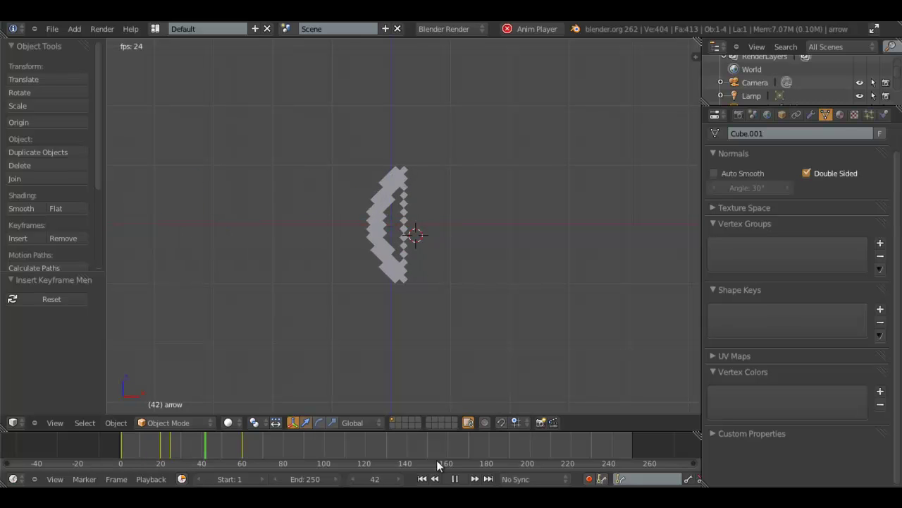
left_click(454, 479)
Step: Switch the viewport to Textured shading and delete the lamp from the scene
left_click(227, 422)
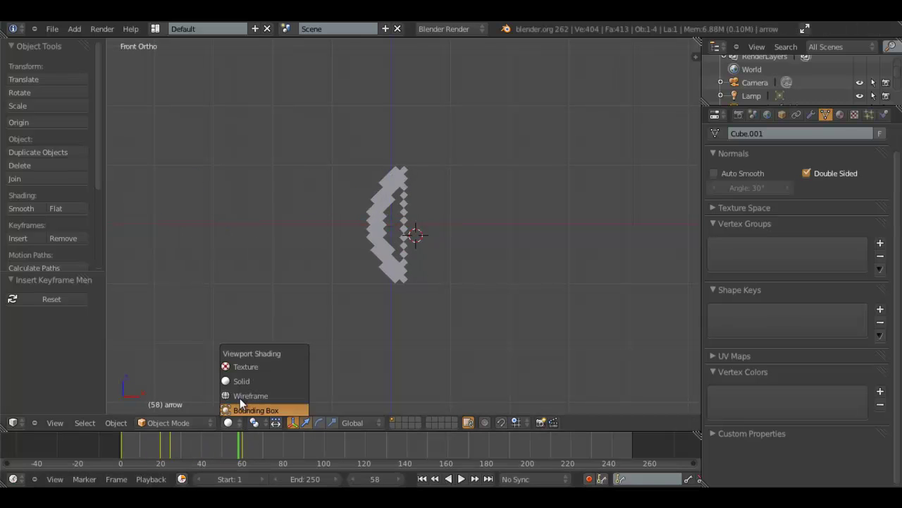
left_click(239, 360)
scroll(436, 242, "down", 3)
mouse_move(435, 242)
middle_mouse_down()
mouse_move(498, 192)
mouse_move(475, 136)
middle_mouse_up()
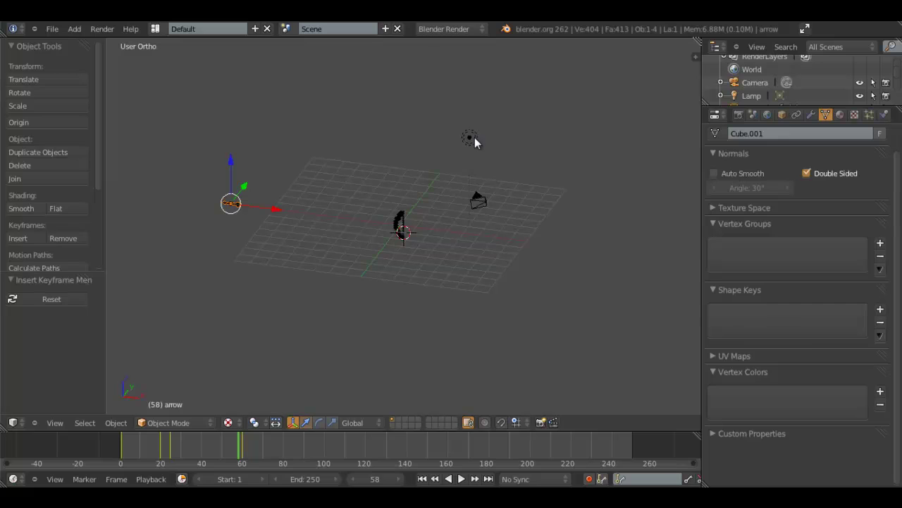
right_click(474, 137)
key("x")
left_click(475, 139)
key("KP_1")
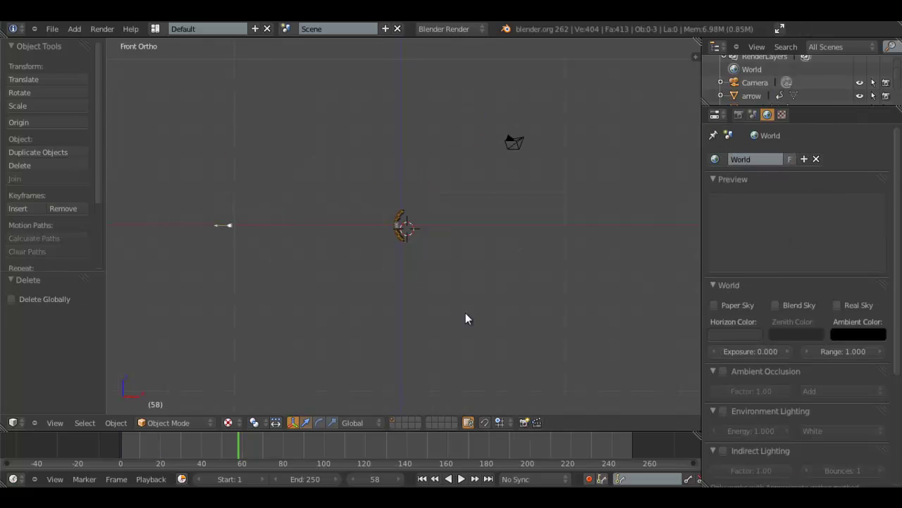
Step: Play the bow-and-arrow animation from the first frame, then stop and rewind it
left_click(421, 479)
scroll(391, 334, "up", 3)
key("alt+a")
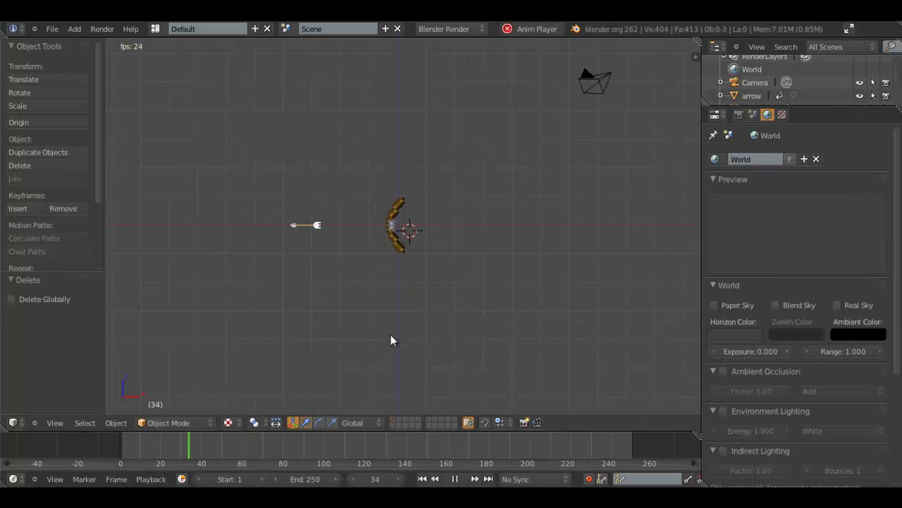
key("alt+a")
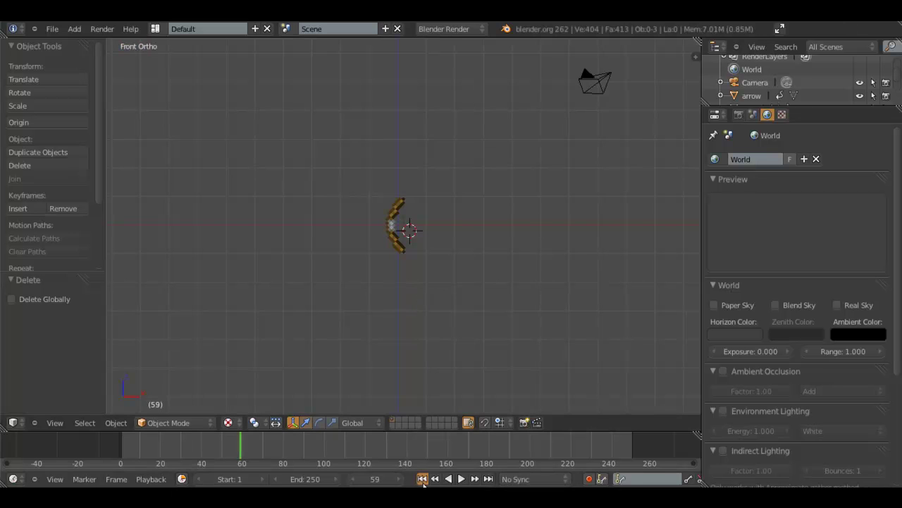
left_click(422, 479)
Step: With the bow selected, replay the animation while orbiting, stopping at frame 67
right_click(405, 205)
key("alt+a")
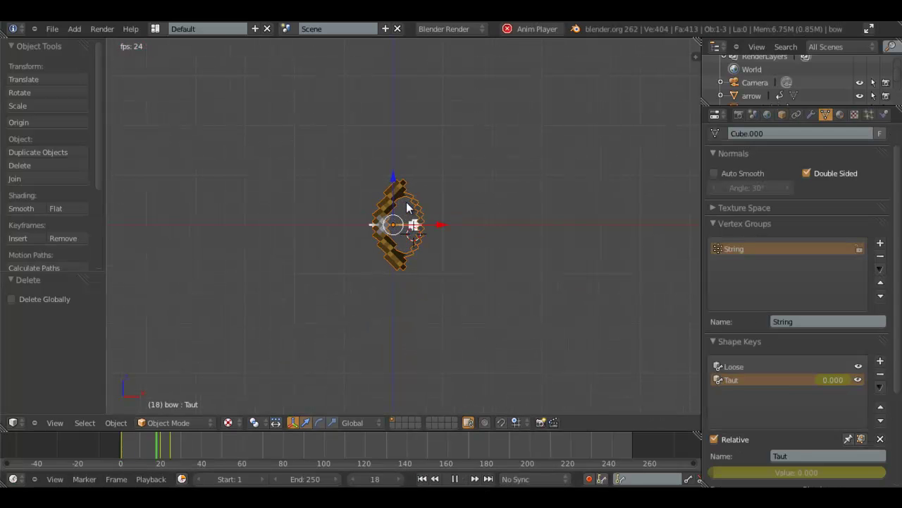
left_click(425, 478)
middle_click_drag(395, 324, 427, 352)
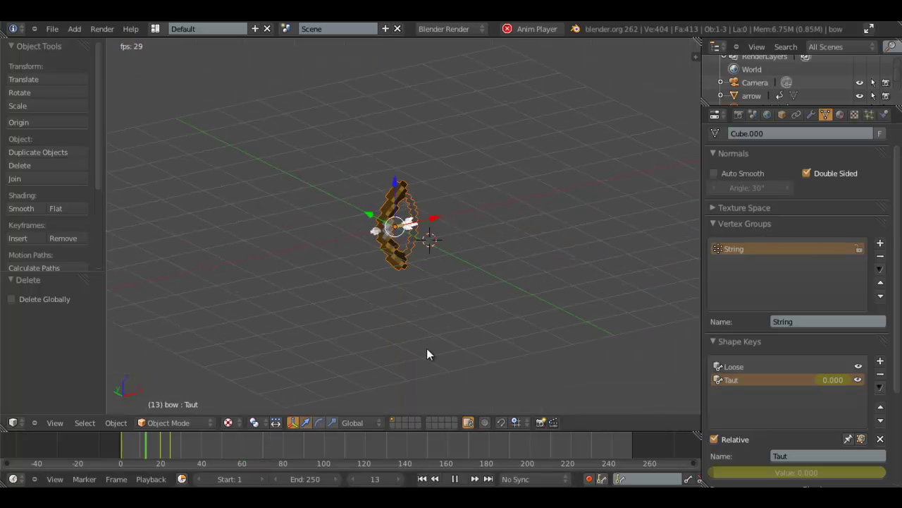
left_click(454, 479)
Step: Orbit around the bow to inspect it, then return to the front view
scroll(414, 265, "up", 4)
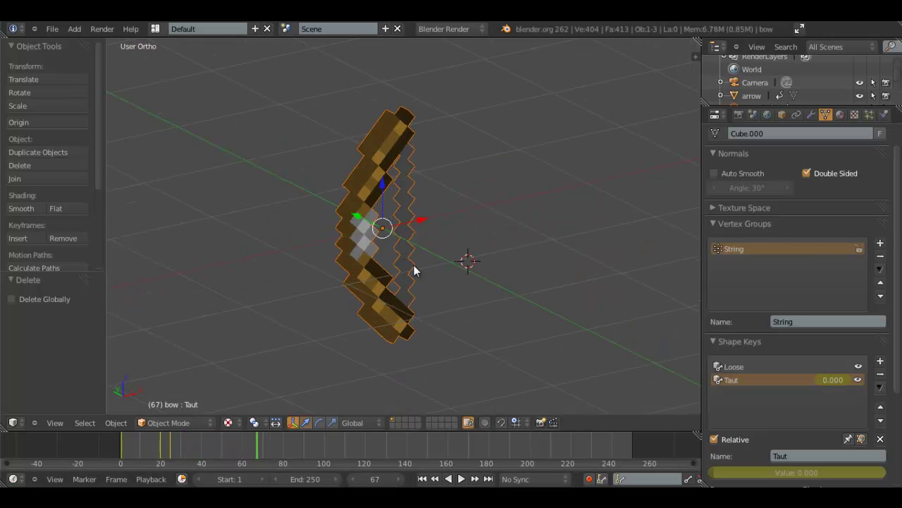
middle_click_drag(414, 266, 534, 235)
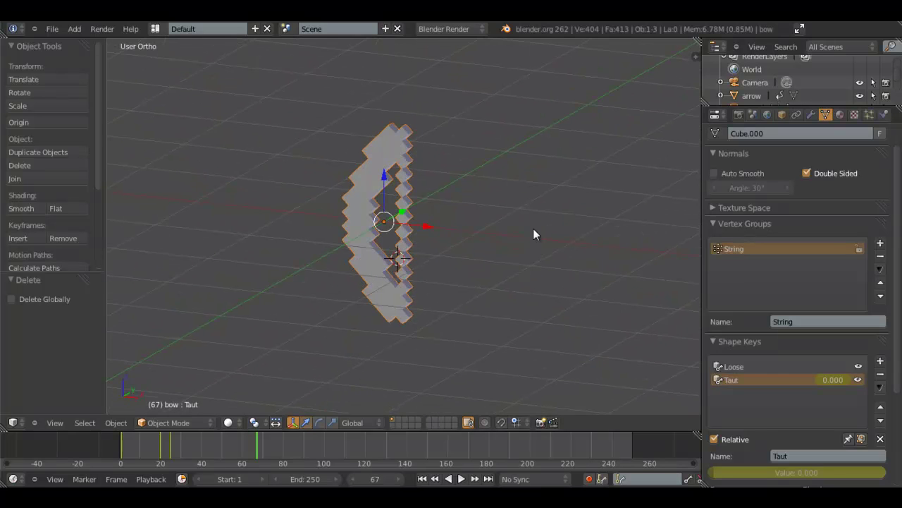
middle_click_drag(334, 244, 483, 263)
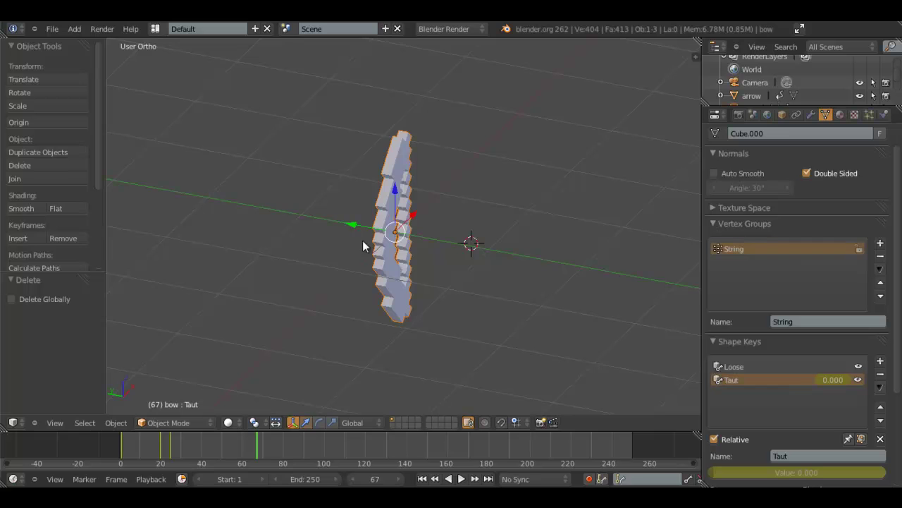
scroll(411, 262, "down", 4)
middle_click_drag(410, 263, 395, 245)
key("KP_1")
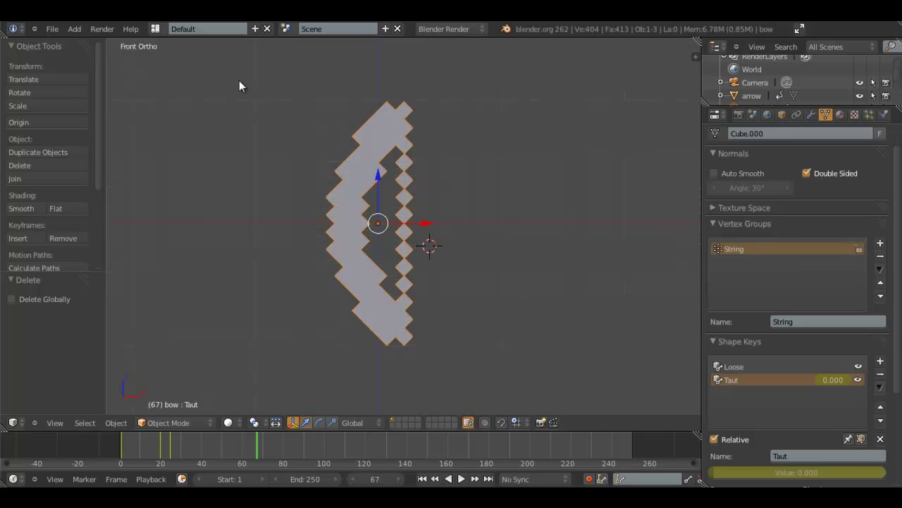